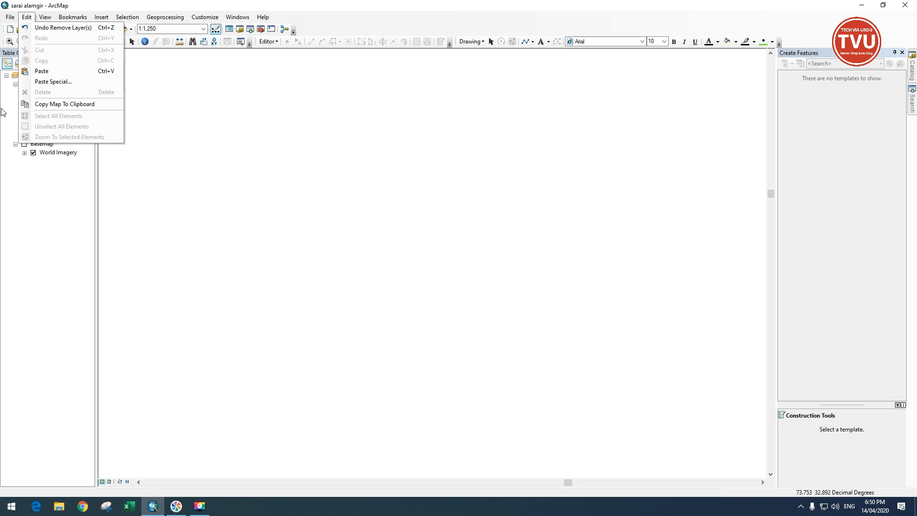
# Step: Turn on the Street_Shapefile layer so its streets are drawn on the map
pyautogui.click(5, 113)
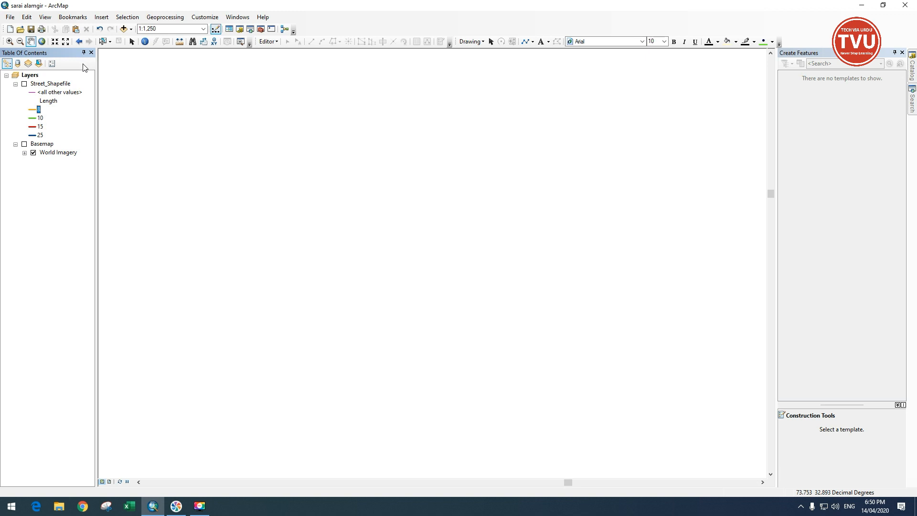
pyautogui.click(24, 84)
pyautogui.click(23, 84)
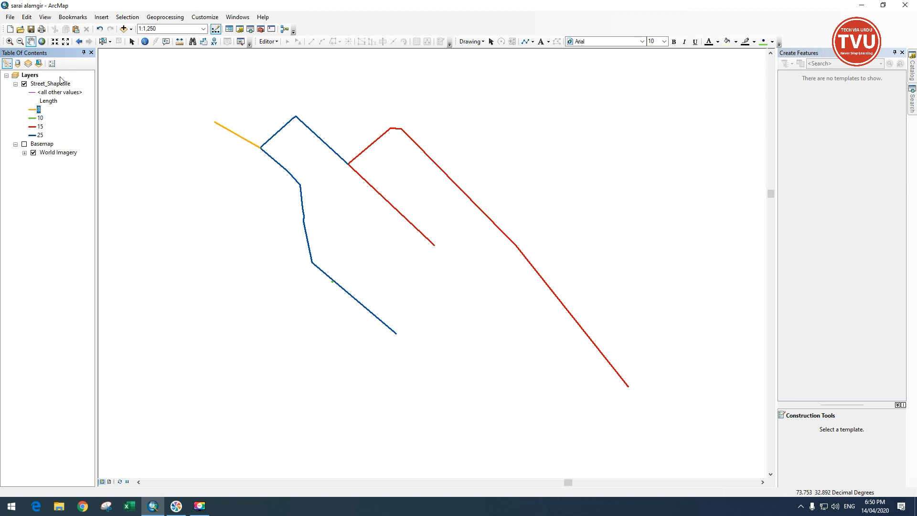
# Step: Undo the removal of the srtm_51_06.tif layer and remove the layer again, repeating this once more
pyautogui.click(26, 18)
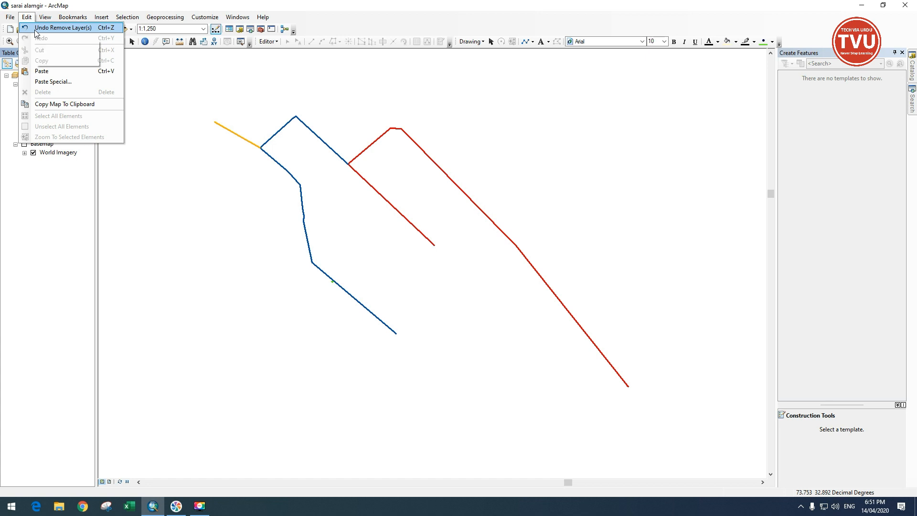
pyautogui.click(35, 28)
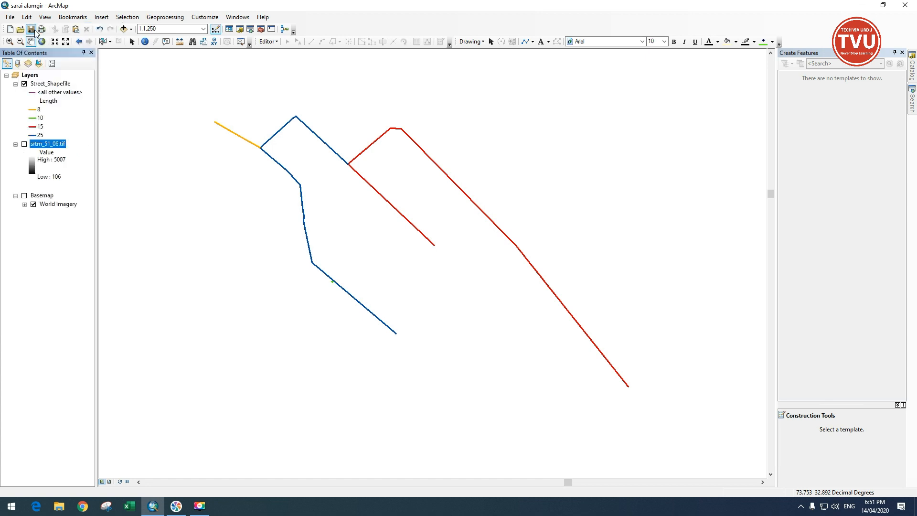
pyautogui.rightClick(41, 146)
pyautogui.click(66, 163)
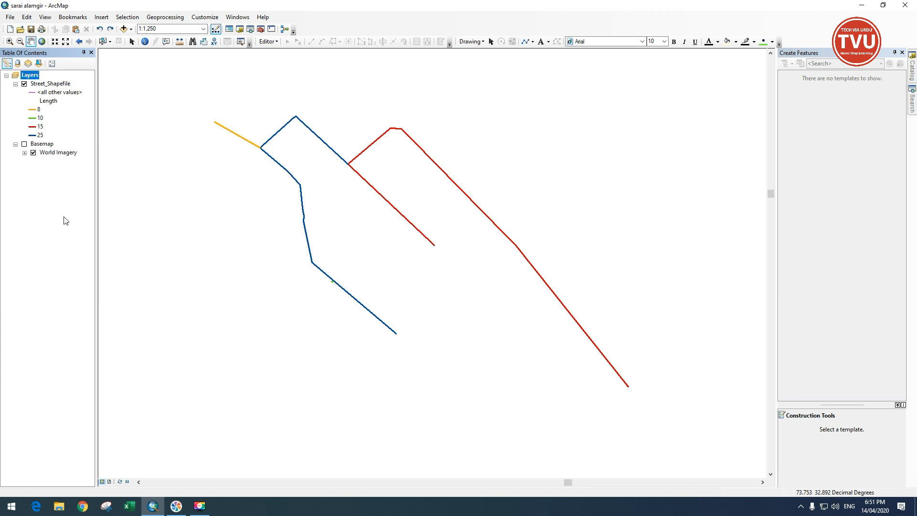
pyautogui.click(26, 17)
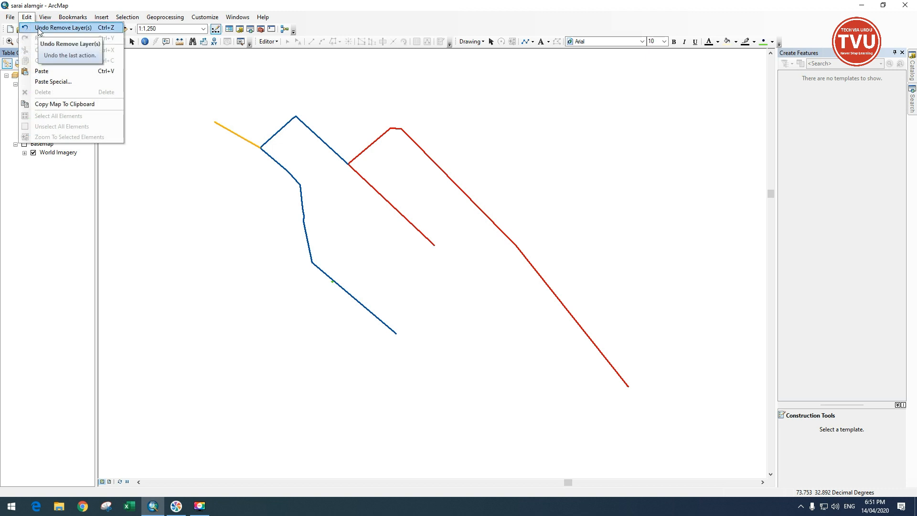
pyautogui.click(39, 30)
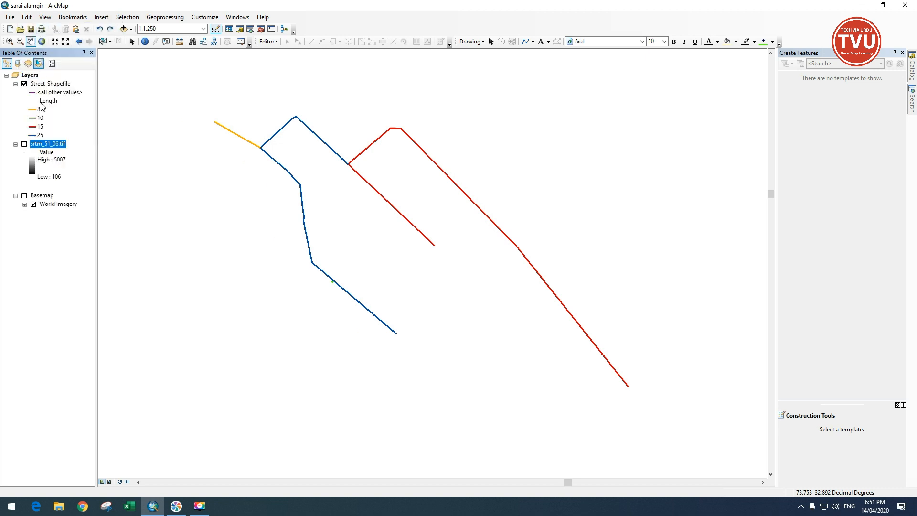
pyautogui.rightClick(46, 145)
pyautogui.click(61, 163)
pyautogui.click(27, 18)
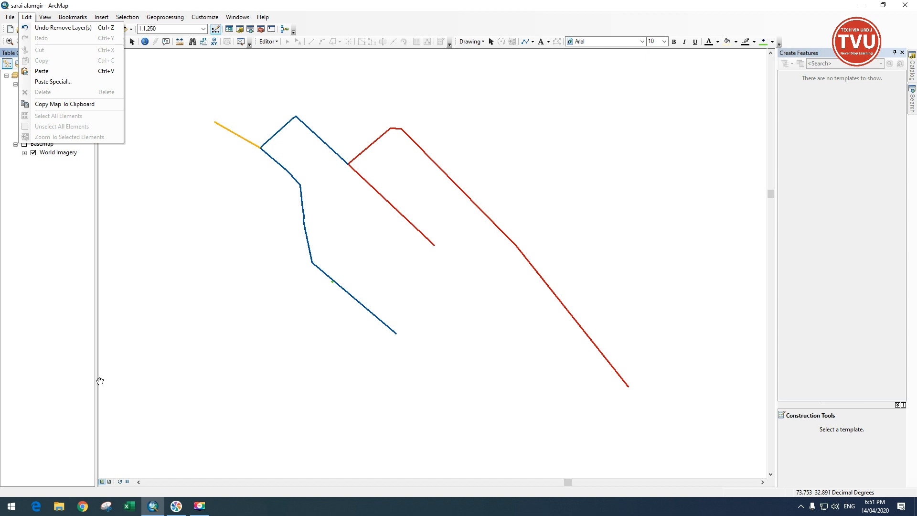
pyautogui.click(382, 23)
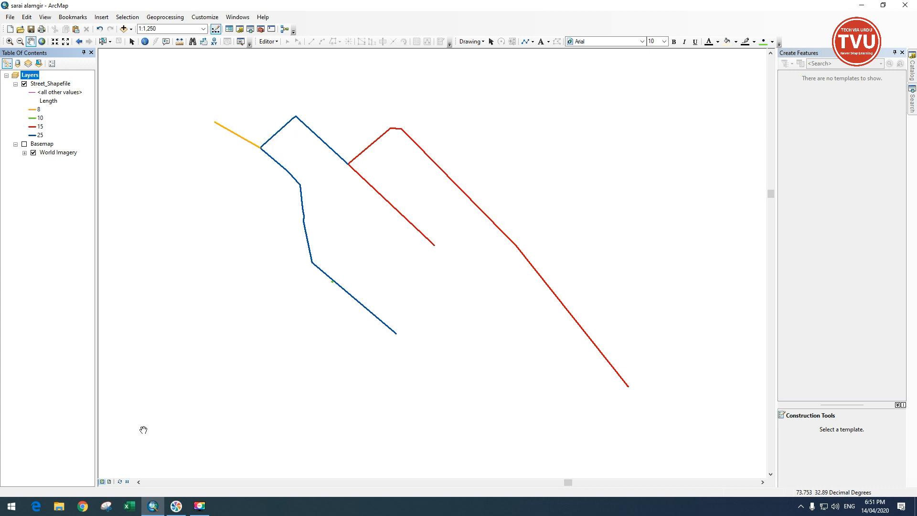
# Step: In layout view, draw an open four-segment line about 5.04 in long in the empty area above the streets
pyautogui.click(109, 482)
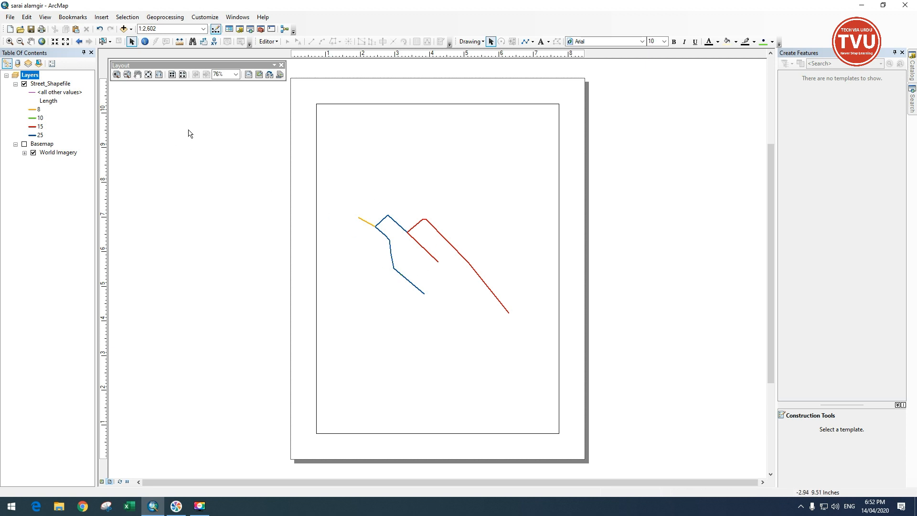
pyautogui.click(525, 43)
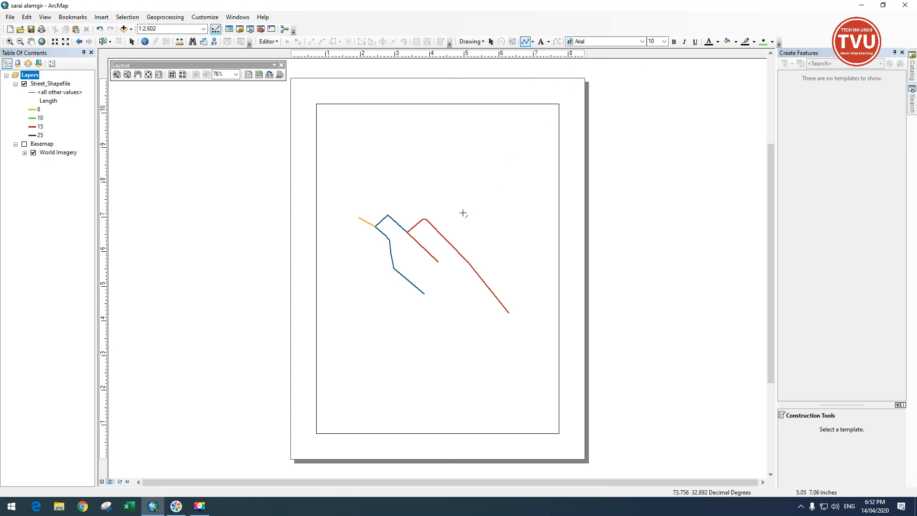
pyautogui.click(481, 140)
pyautogui.click(482, 174)
pyautogui.click(432, 172)
pyautogui.click(407, 135)
pyautogui.doubleClick(365, 151)
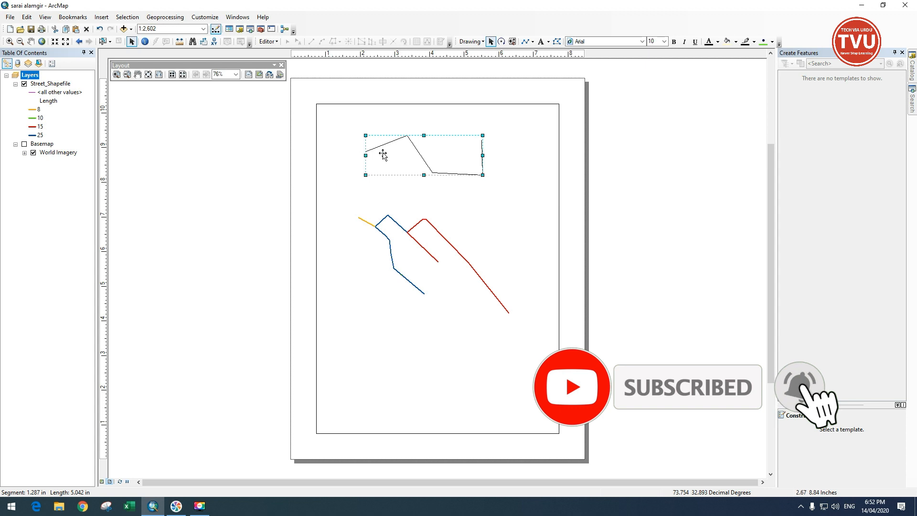
# Step: Cut the drawn black line from the layout and paste it back above the streets
pyautogui.click(29, 19)
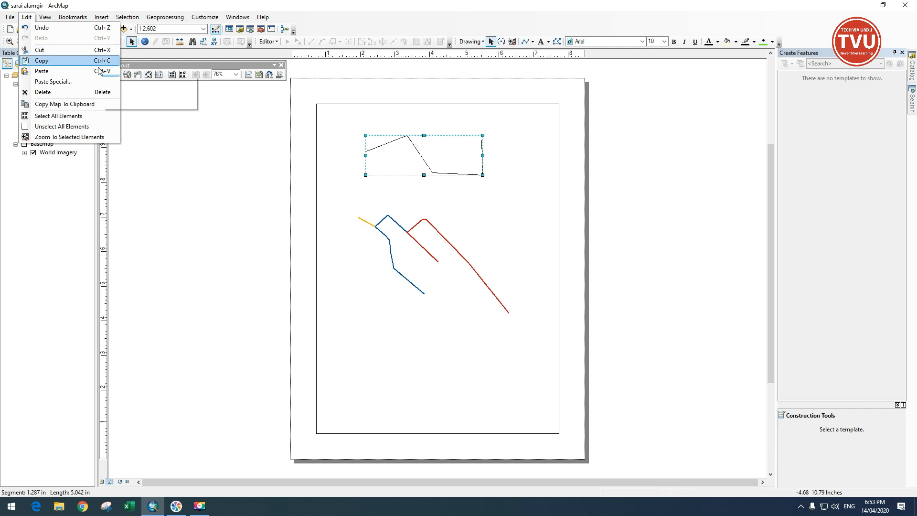
pyautogui.click(61, 55)
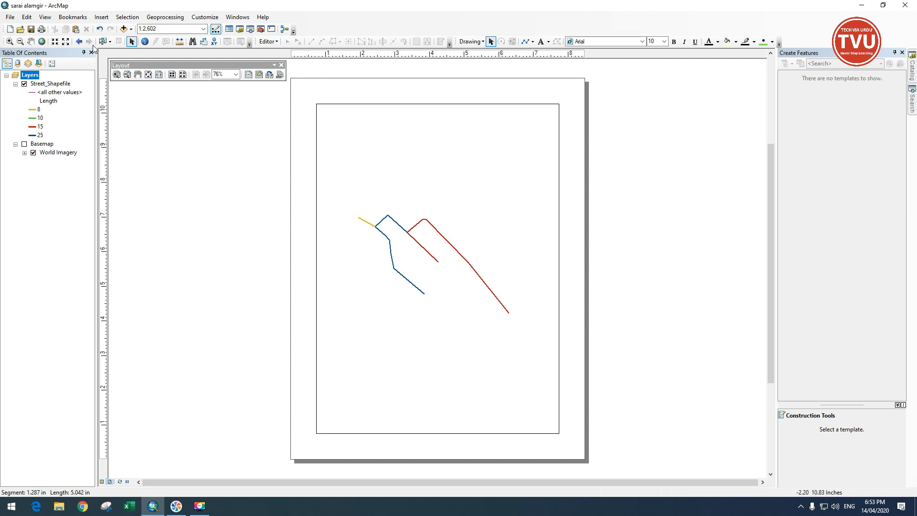
pyautogui.click(29, 22)
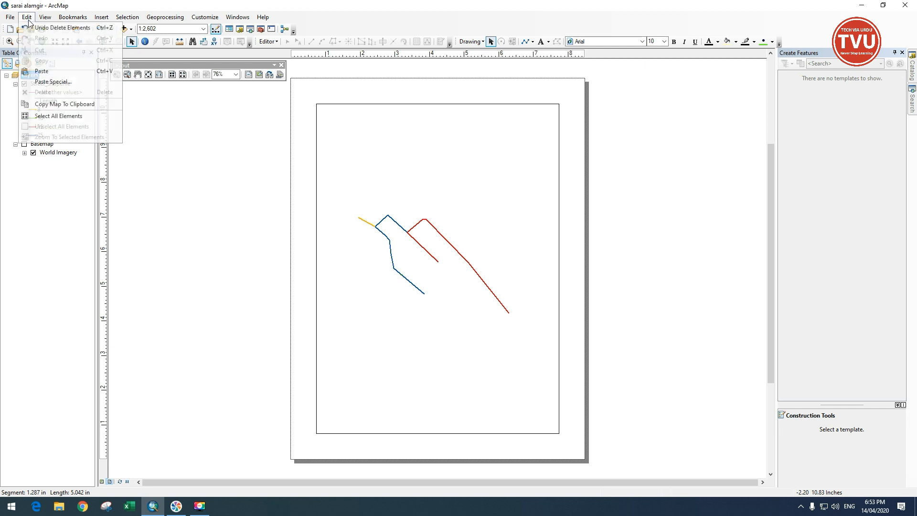
pyautogui.click(36, 69)
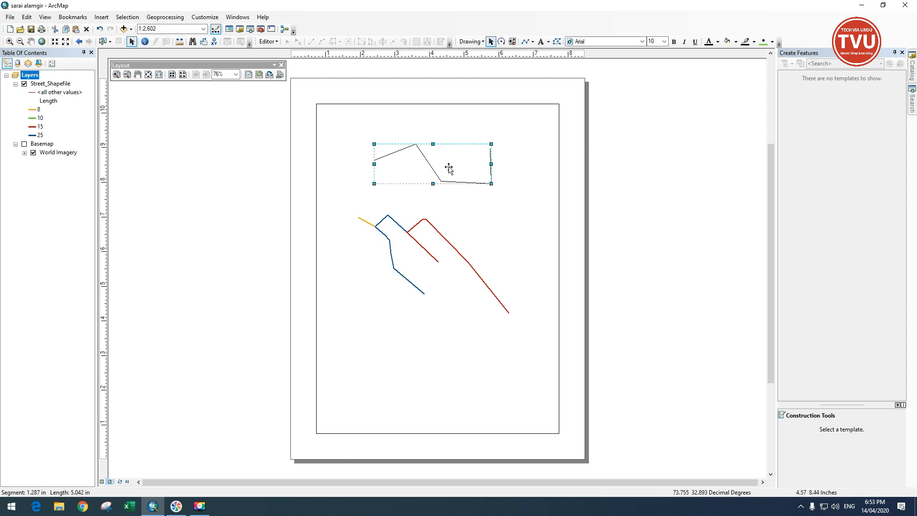
# Step: Cut the pasted line once more and paste it onto the page again
pyautogui.hotkey('ctrl', 'x')
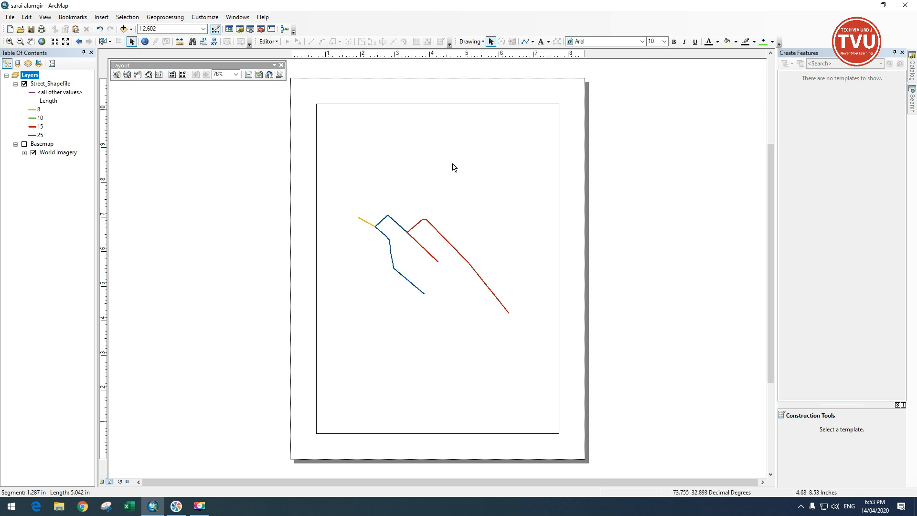
pyautogui.hotkey('ctrl', 'v')
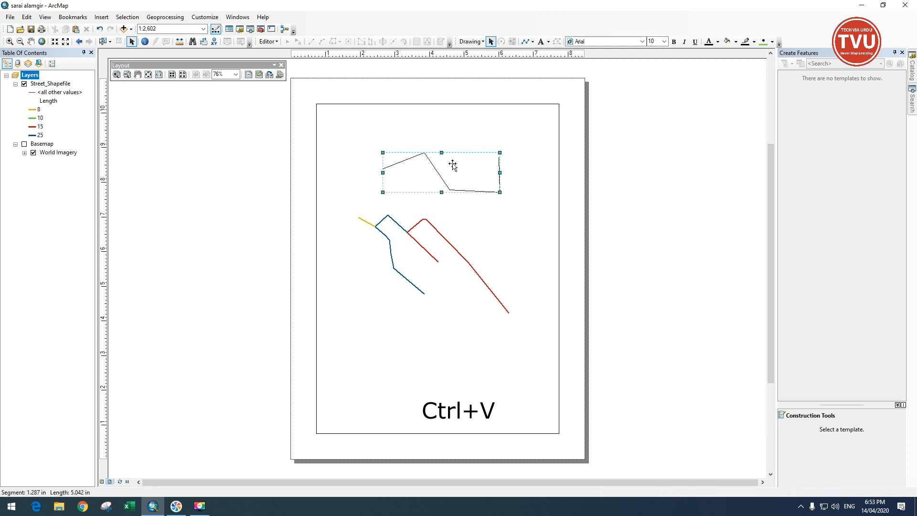
pyautogui.rightClick(452, 164)
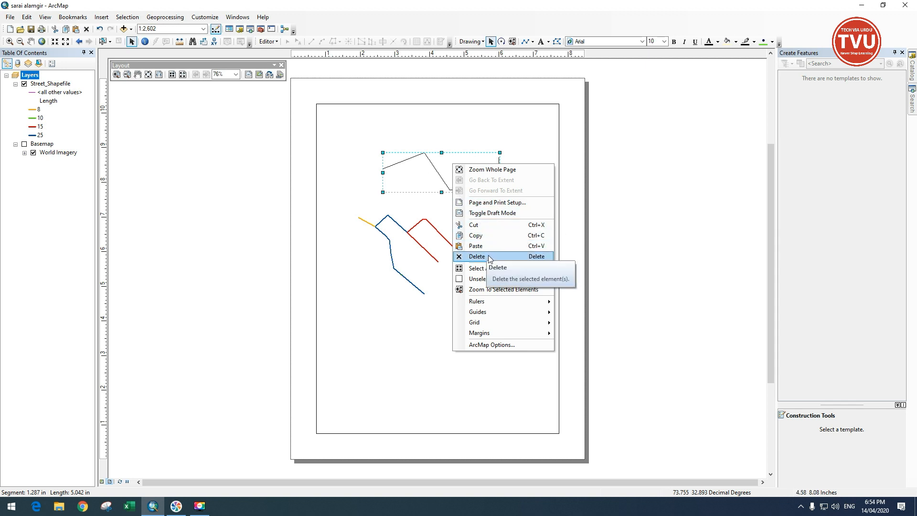
pyautogui.click(27, 18)
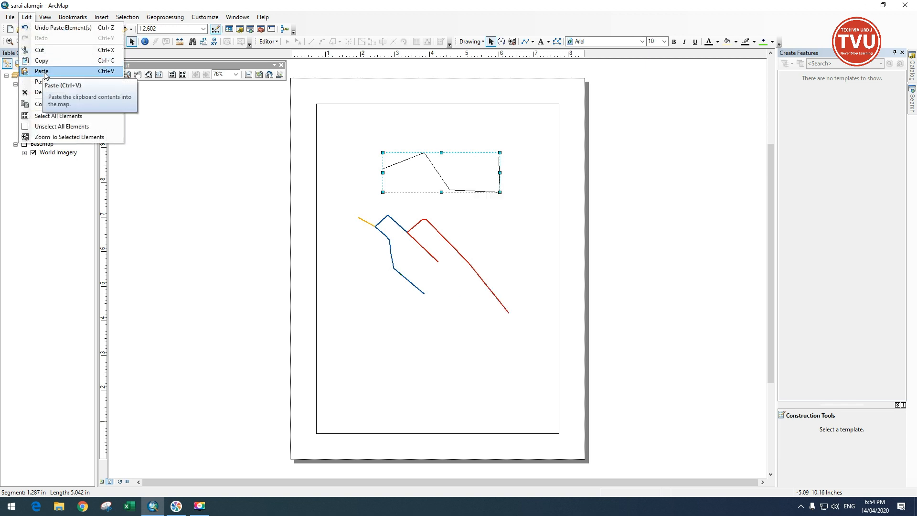
pyautogui.click(463, 180)
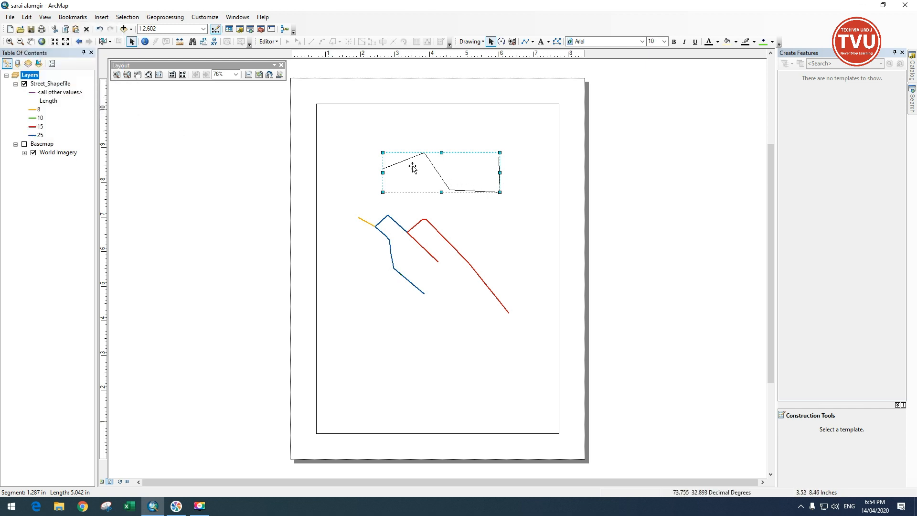
# Step: Copy the black line, delete the original, and paste the copy into the layout
pyautogui.click(26, 16)
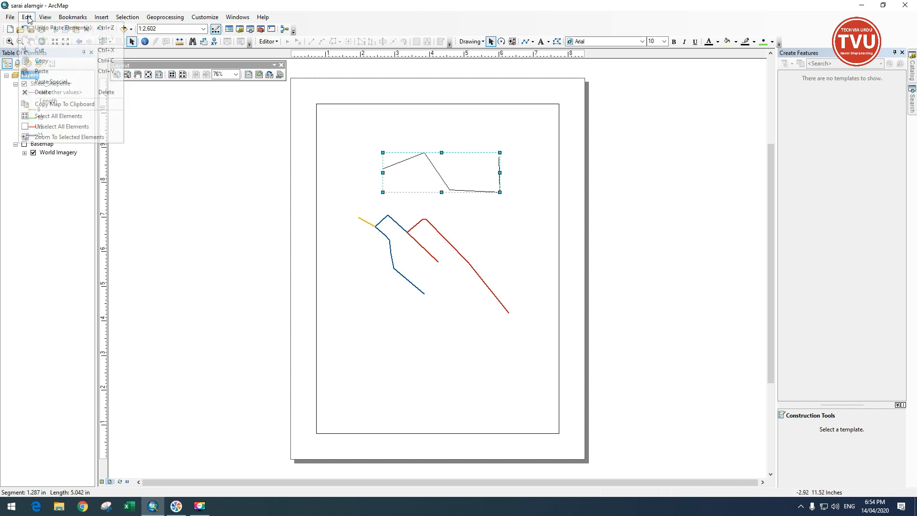
pyautogui.click(37, 61)
pyautogui.press('Delete')
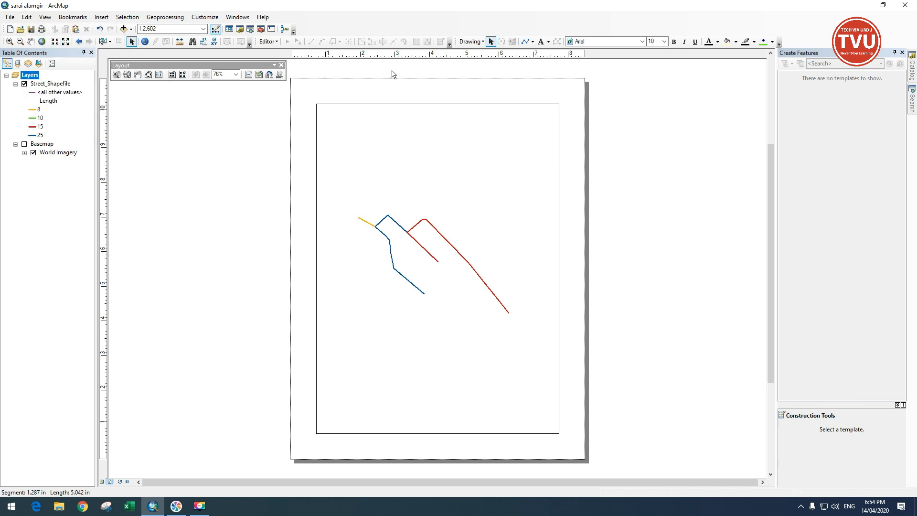
pyautogui.click(26, 17)
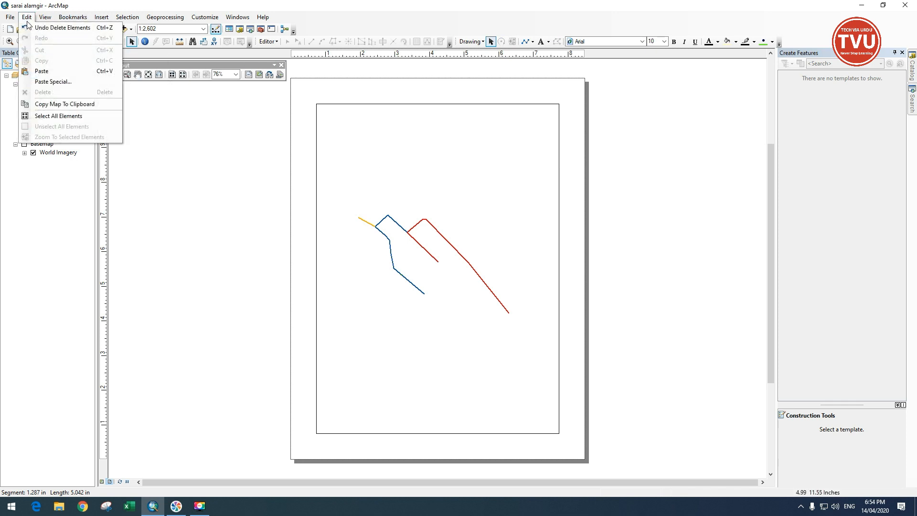
pyautogui.click(39, 72)
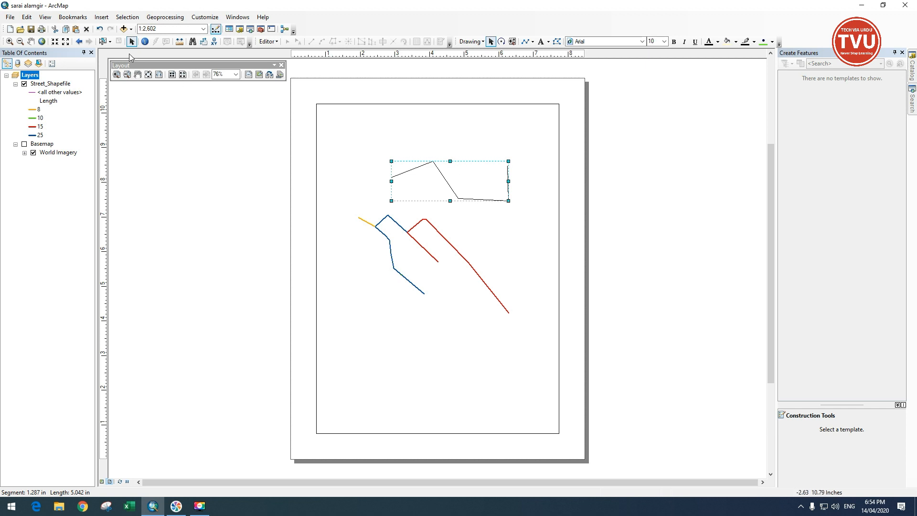
# Step: Duplicate the black line by copy and paste, and move the duplicate directly above the original
pyautogui.click(26, 17)
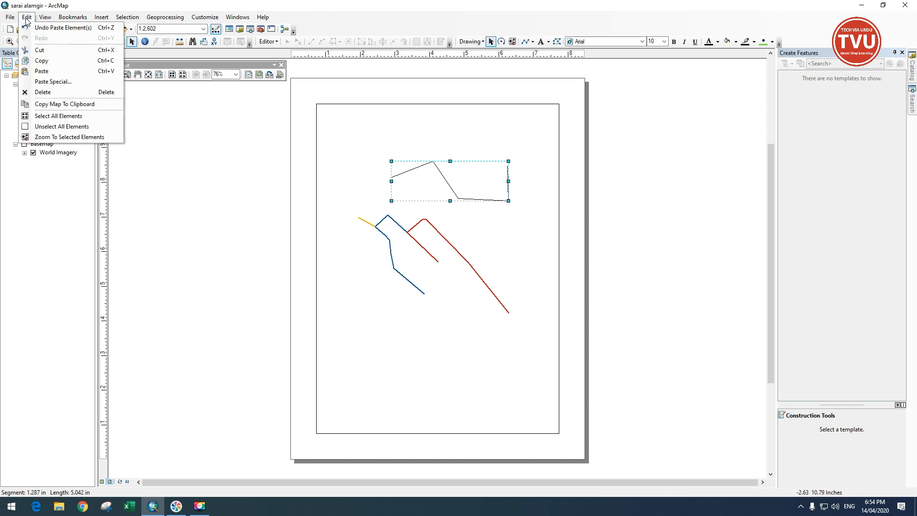
pyautogui.click(45, 66)
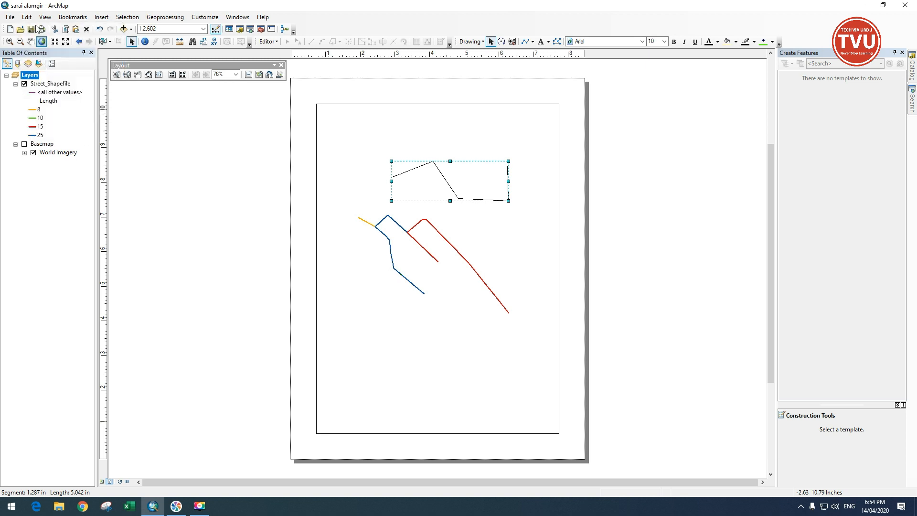
pyautogui.click(29, 18)
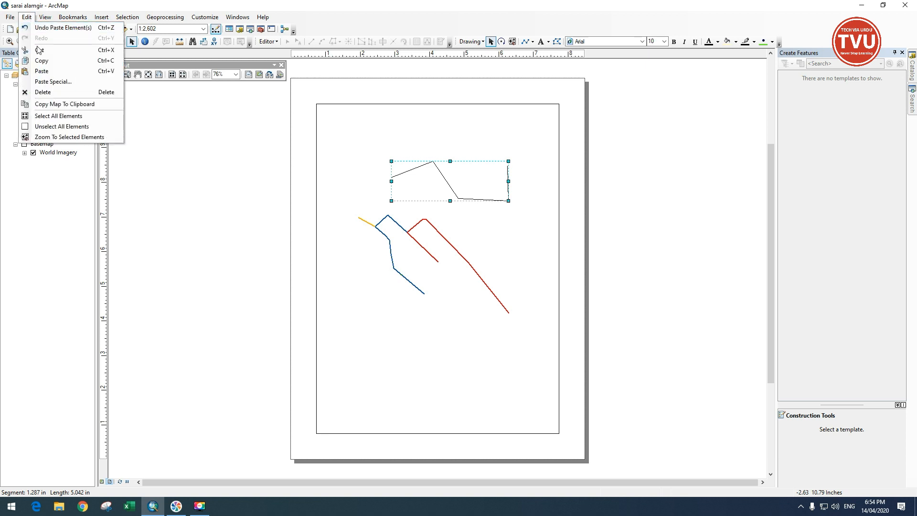
pyautogui.click(42, 73)
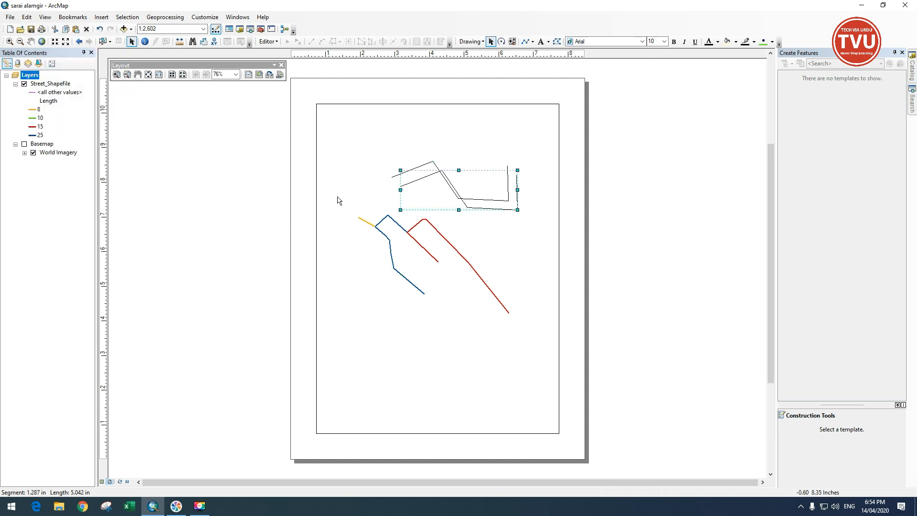
pyautogui.moveTo(472, 208); pyautogui.dragTo(467, 158)
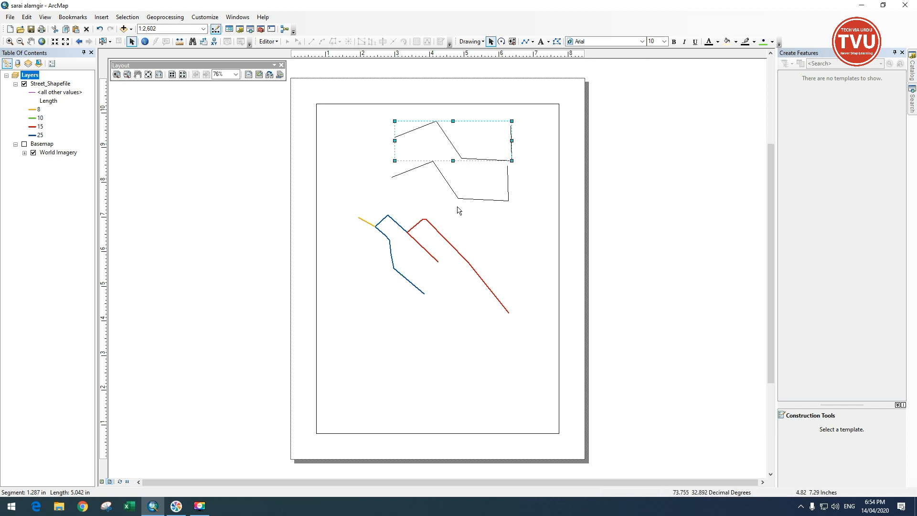
# Step: Paste four more copies of the line, placing one left, one right and two lower on the page, and clear the selection
pyautogui.hotkey('ctrl', 'c')
pyautogui.hotkey('ctrl', 'v')
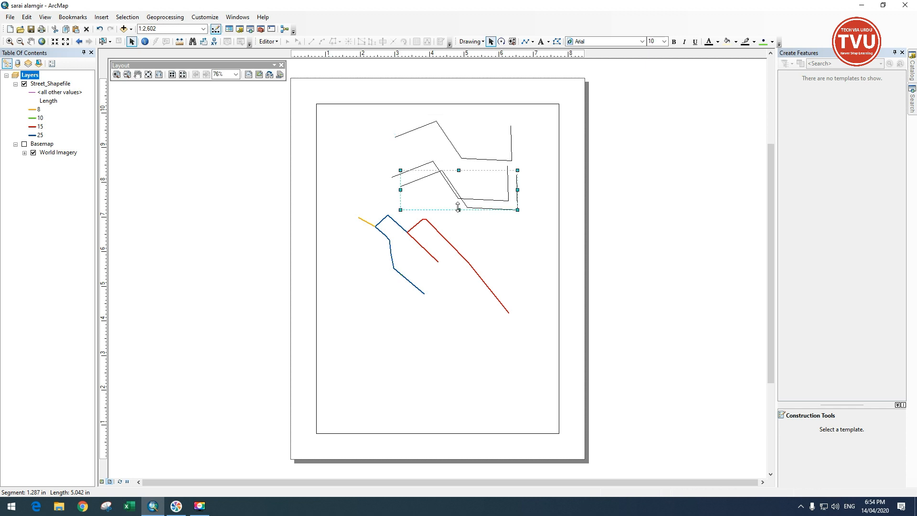
pyautogui.moveTo(470, 209); pyautogui.dragTo(463, 271)
pyautogui.hotkey('ctrl', 'v')
pyautogui.moveTo(477, 206); pyautogui.dragTo(385, 204)
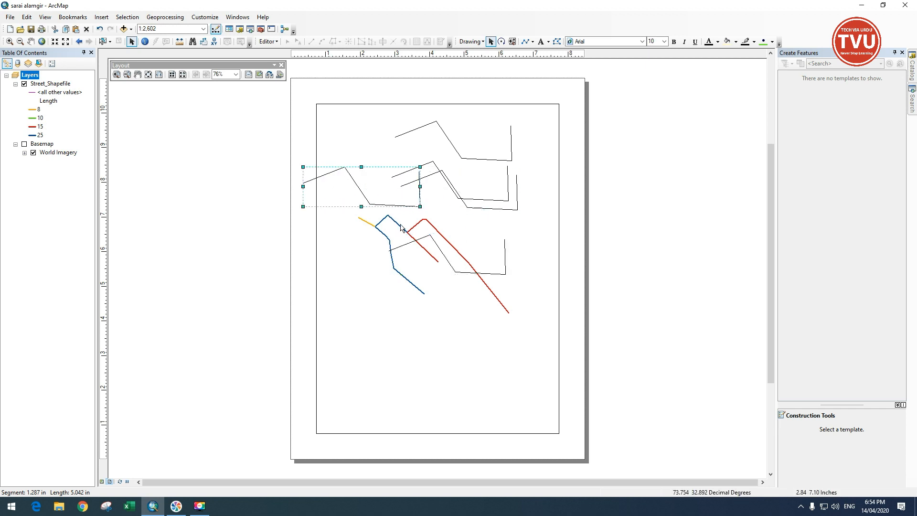
pyautogui.hotkey('ctrl', 'v')
pyautogui.moveTo(501, 213); pyautogui.dragTo(493, 342)
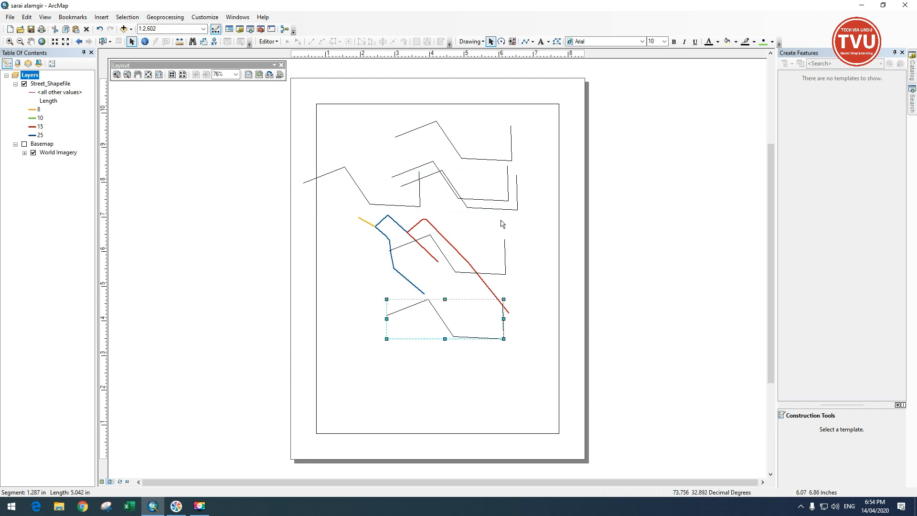
pyautogui.moveTo(506, 210); pyautogui.dragTo(544, 243)
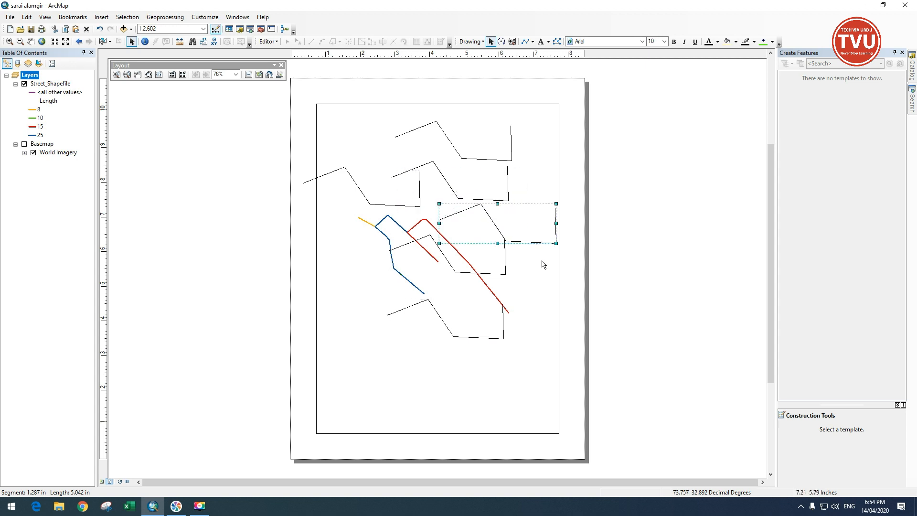
pyautogui.click(635, 253)
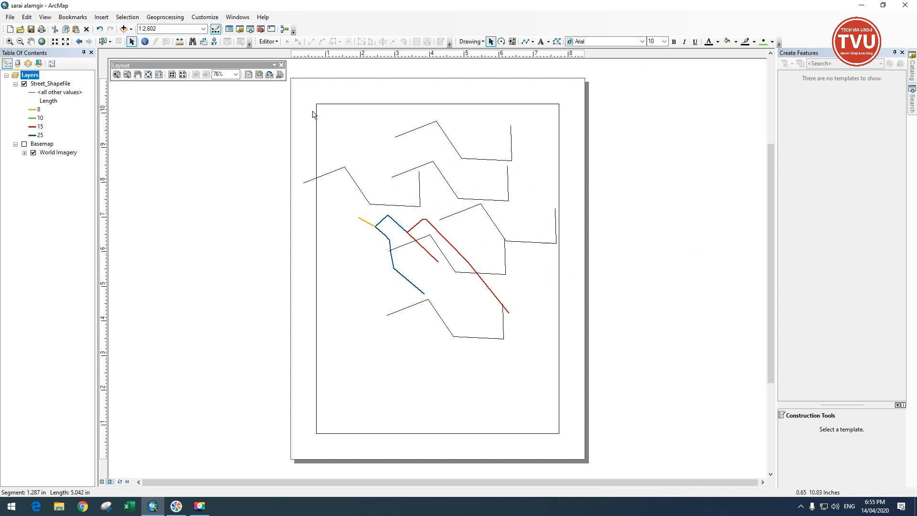
# Step: Select all six black lines on the layout page together, delete them, and undo the deletion
pyautogui.moveTo(297, 100); pyautogui.dragTo(571, 365)
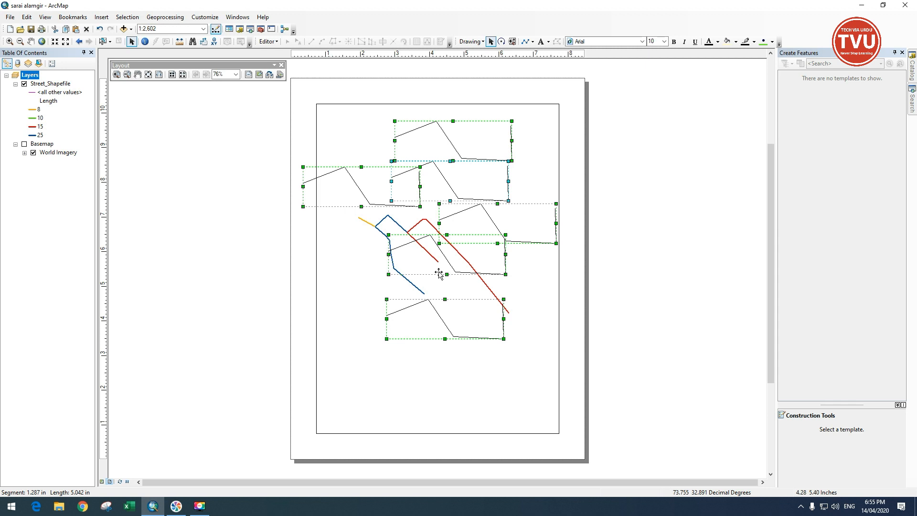
pyautogui.click(27, 17)
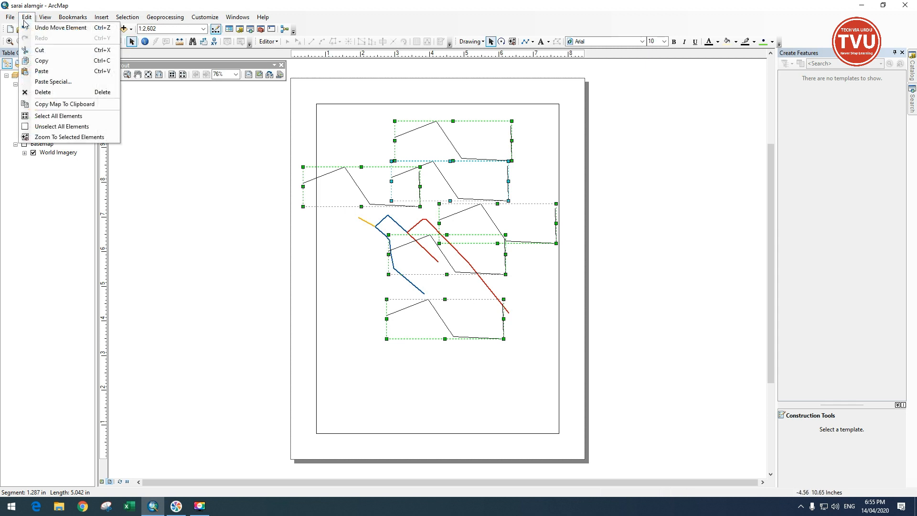
pyautogui.click(34, 96)
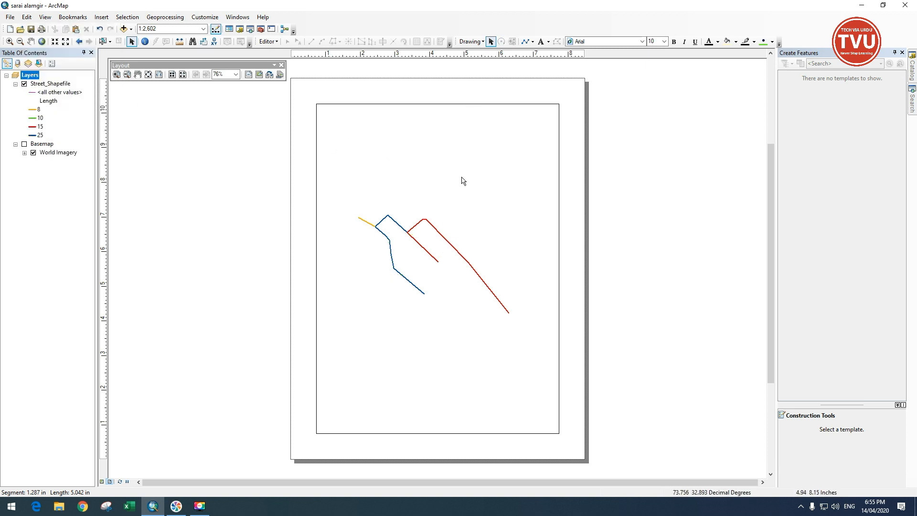
pyautogui.hotkey('ctrl', 'z')
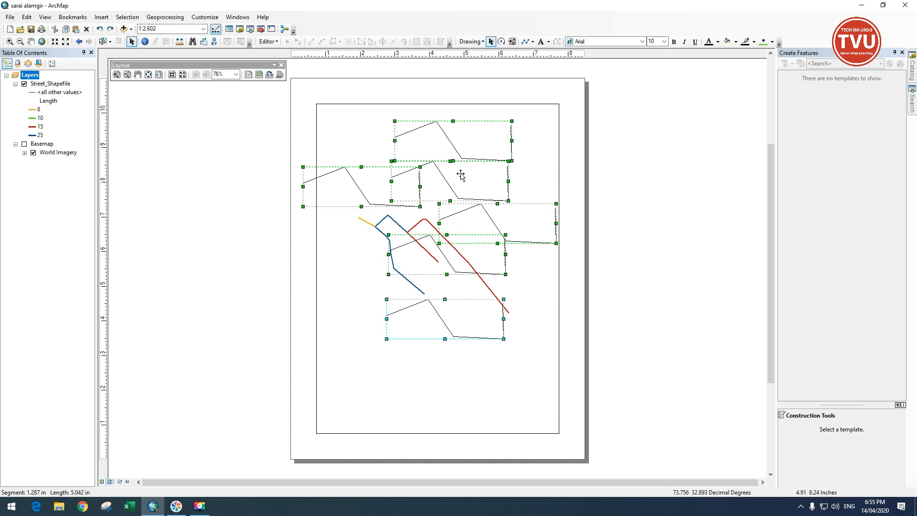
# Step: Delete the selected group of black lines once more and undo that deletion too
pyautogui.click(26, 17)
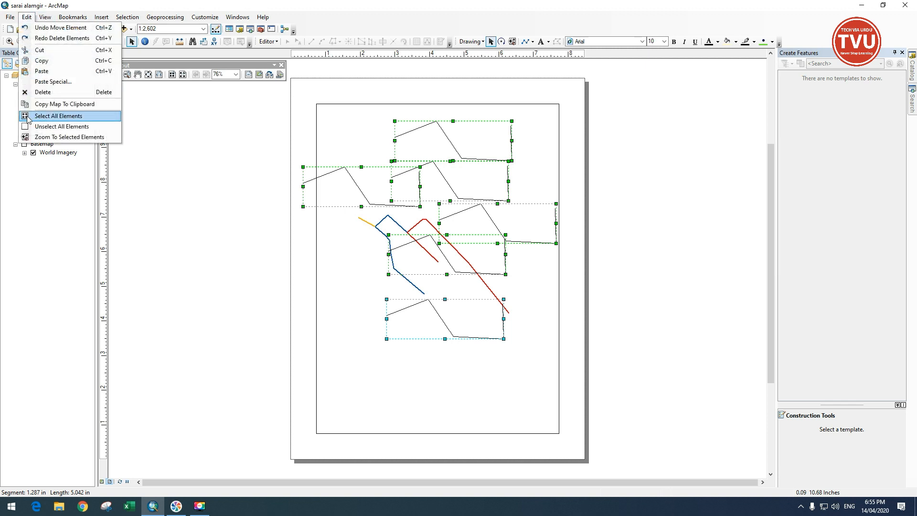
pyautogui.click(41, 94)
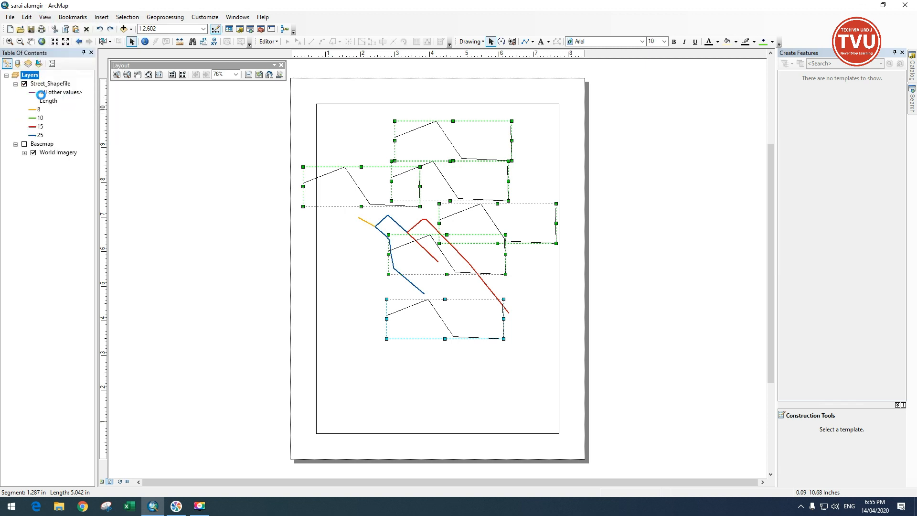
pyautogui.click(26, 17)
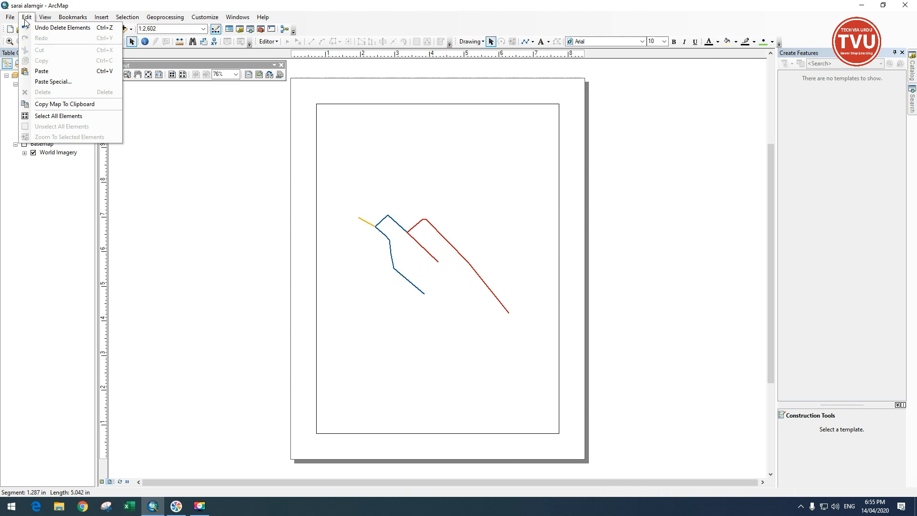
pyautogui.click(70, 27)
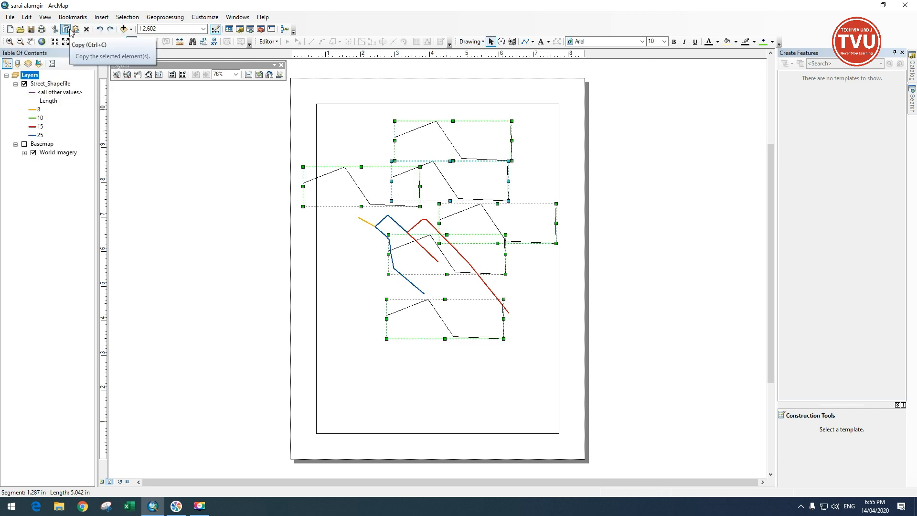
# Step: Delete the selected black lines, leaving only the street map in the layout
pyautogui.click(27, 17)
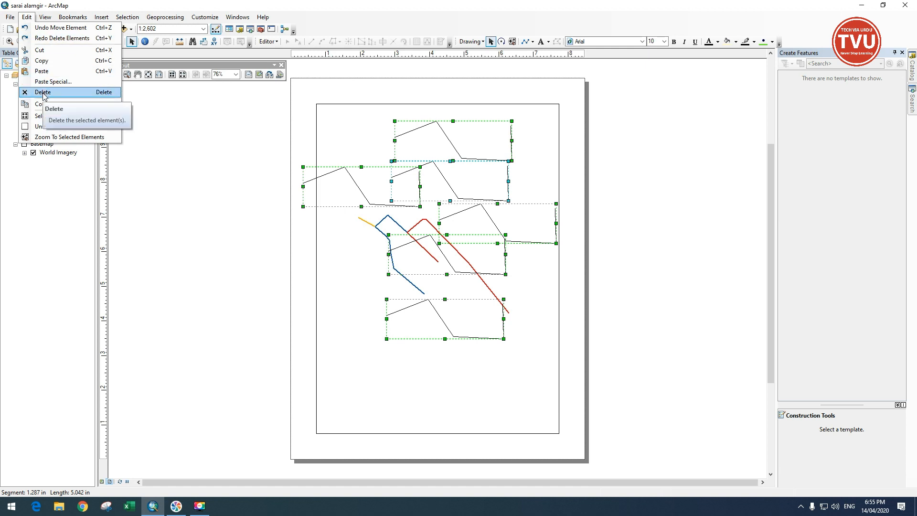
pyautogui.click(43, 93)
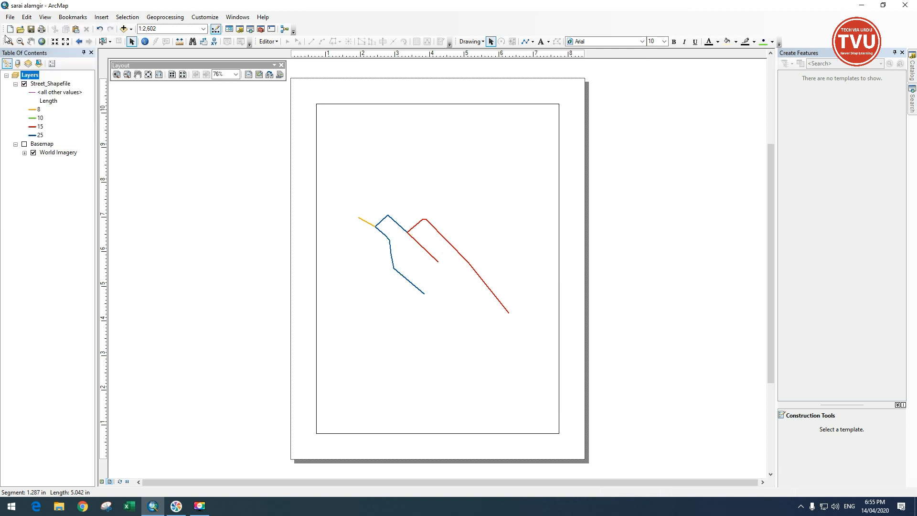
pyautogui.click(27, 18)
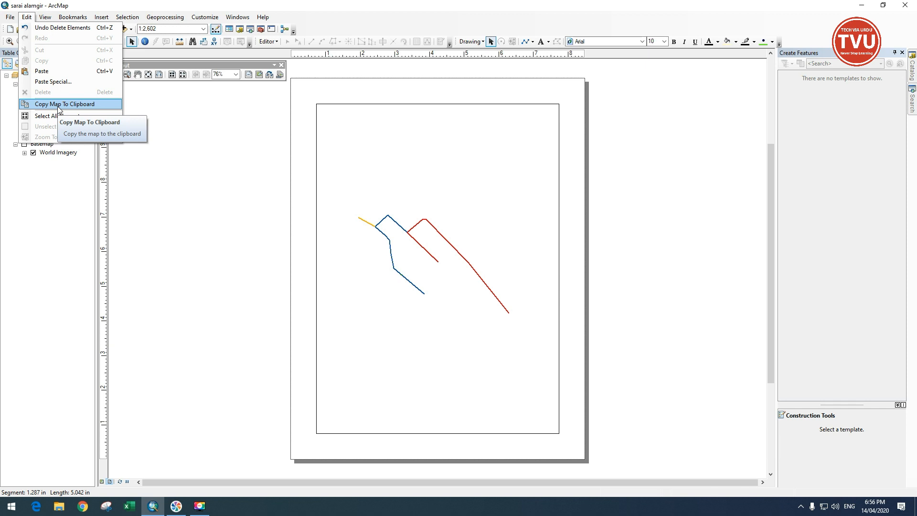
pyautogui.click(497, 179)
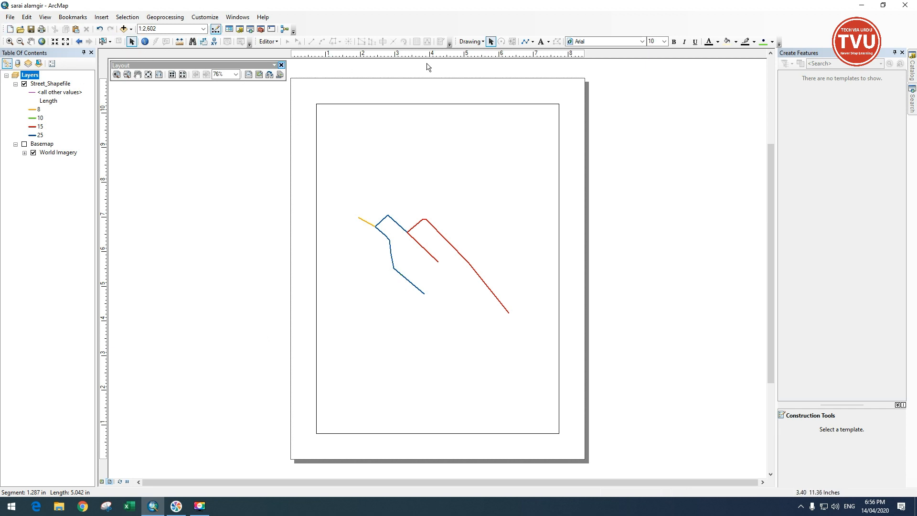
# Step: Add the text "OUR FIRST MAP" to the layout and move it to the upper-left corner inside the data frame
pyautogui.click(540, 43)
pyautogui.click(396, 133)
pyautogui.press('BackSpace')
pyautogui.write('OUR FIRST')
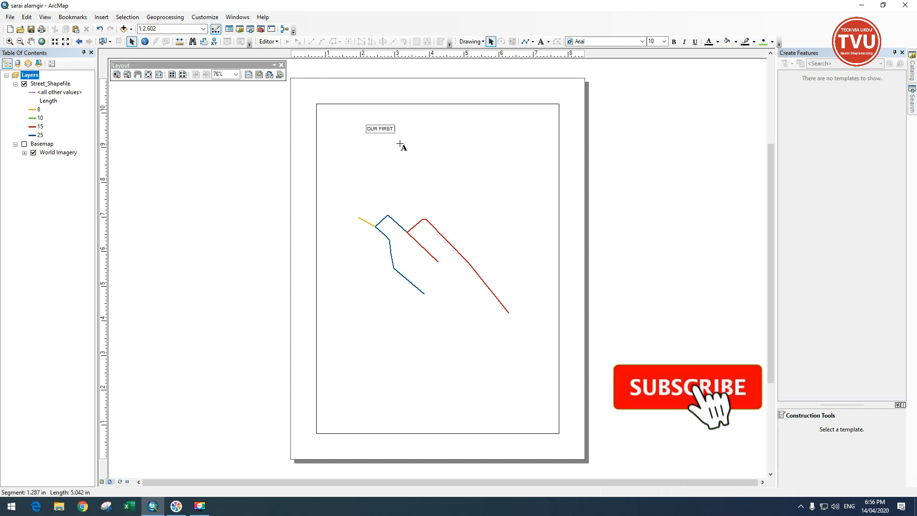
pyautogui.write(' MAP')
pyautogui.press('Return')
pyautogui.moveTo(395, 132); pyautogui.dragTo(363, 124)
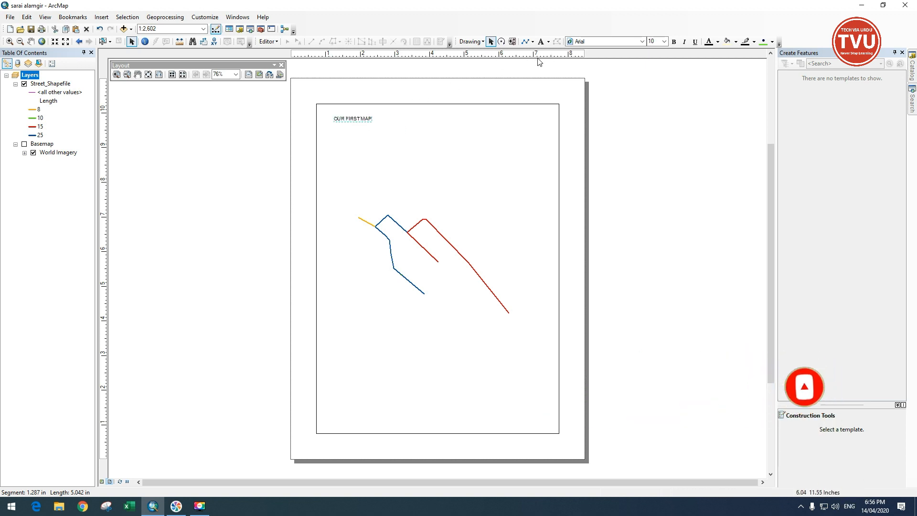
# Step: Format the OUR FIRST MAP title in bold at size 18 and deselect it
pyautogui.click(664, 41)
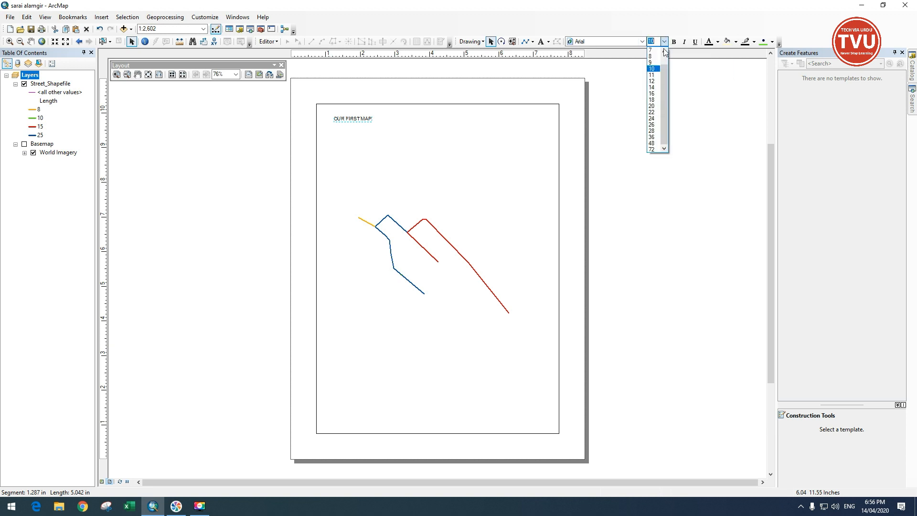
pyautogui.click(652, 100)
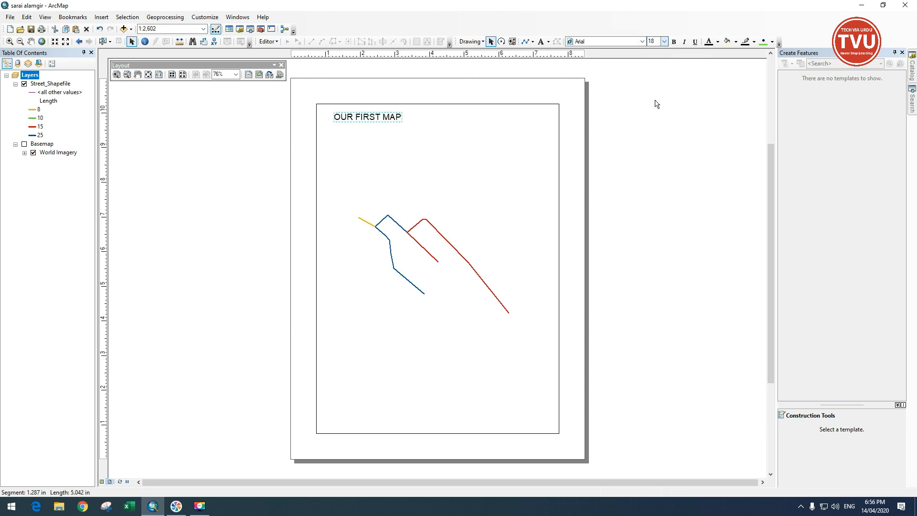
pyautogui.click(673, 42)
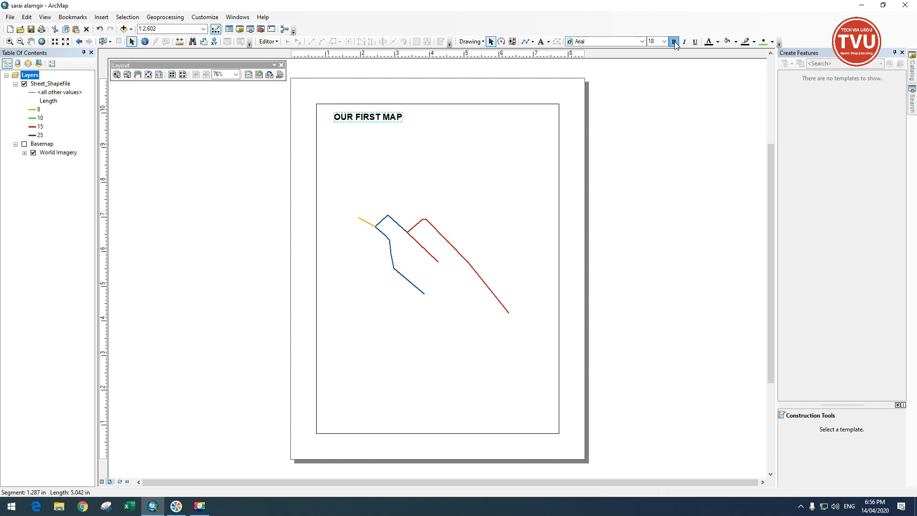
pyautogui.click(649, 167)
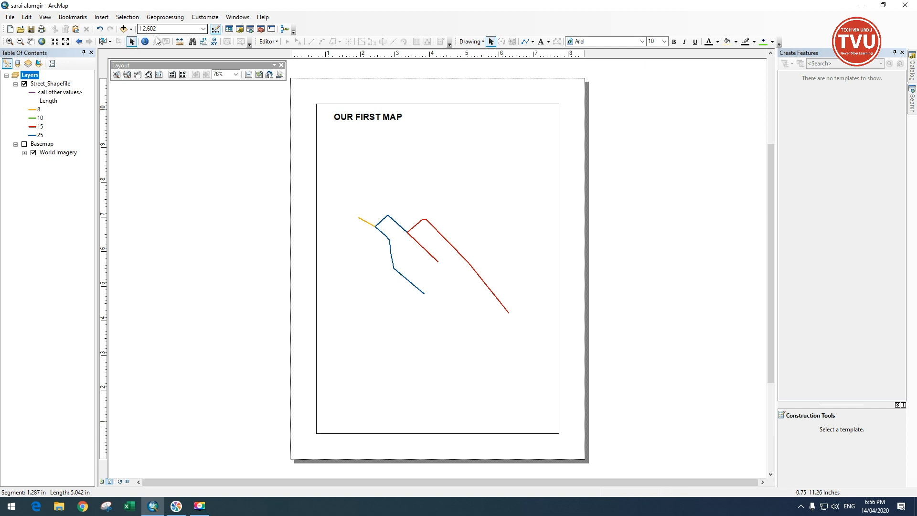
# Step: Copy the titled map to the clipboard
pyautogui.click(29, 20)
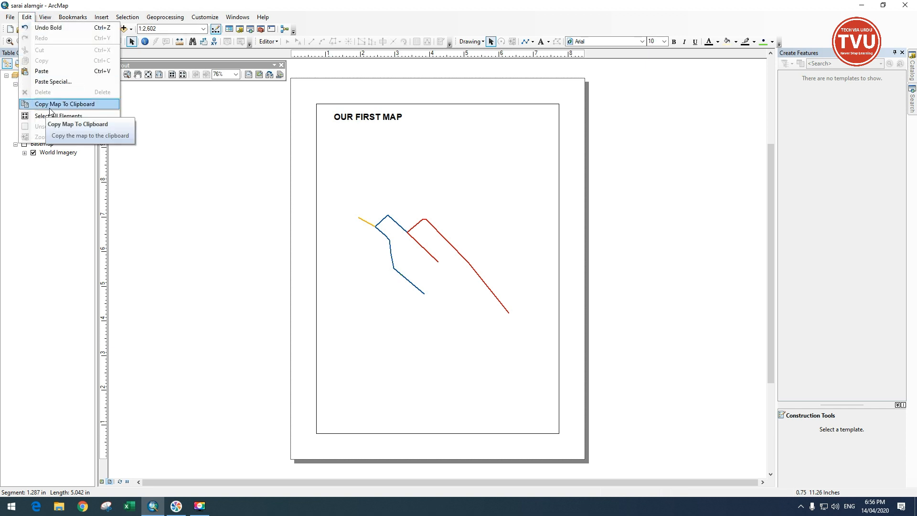
pyautogui.click(49, 107)
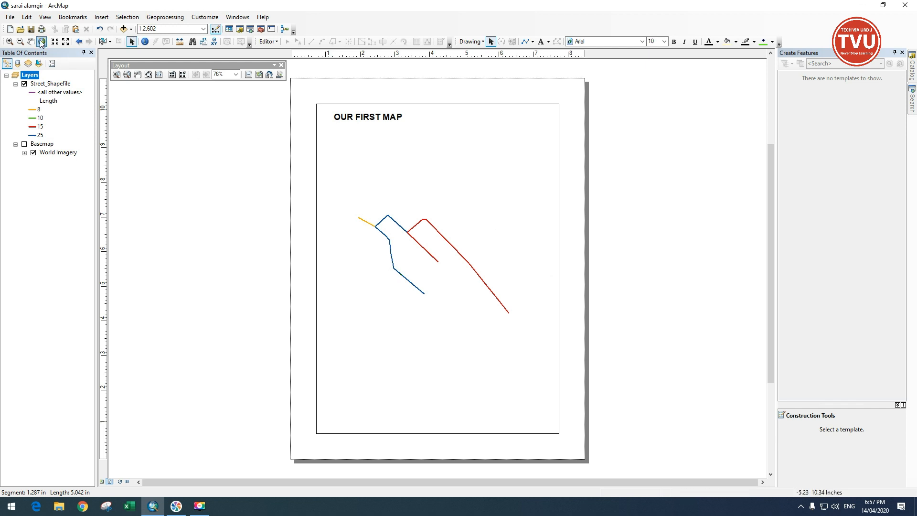
pyautogui.click(27, 17)
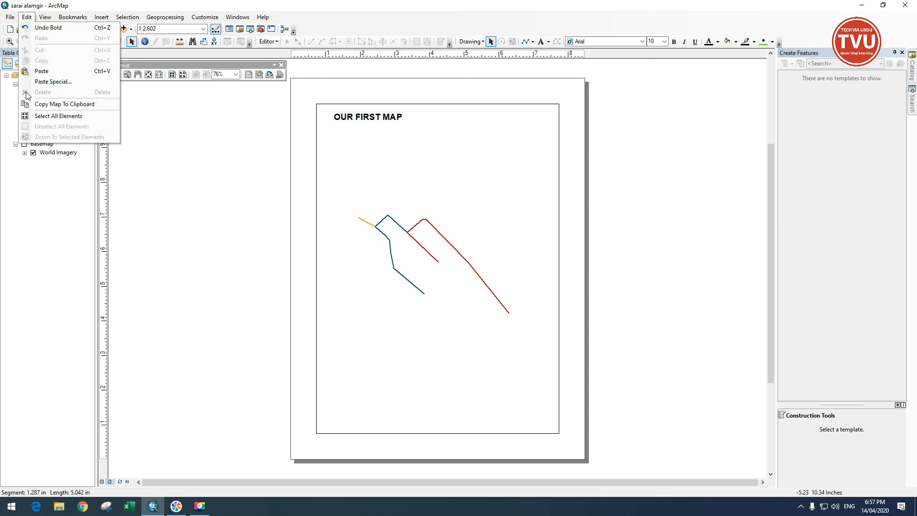
pyautogui.click(248, 168)
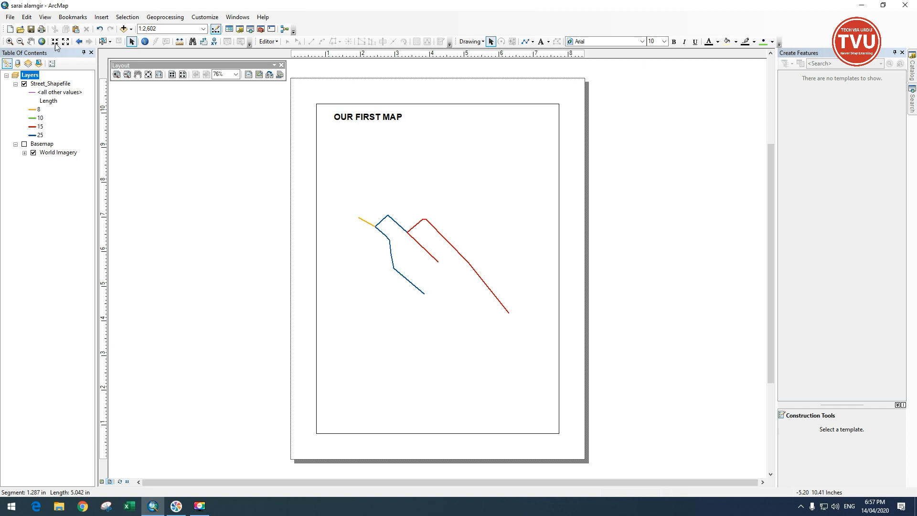
# Step: Paste the copied map over the page's right edge, enlarge it from two opposite corners, and delete the pasted picture
pyautogui.click(27, 17)
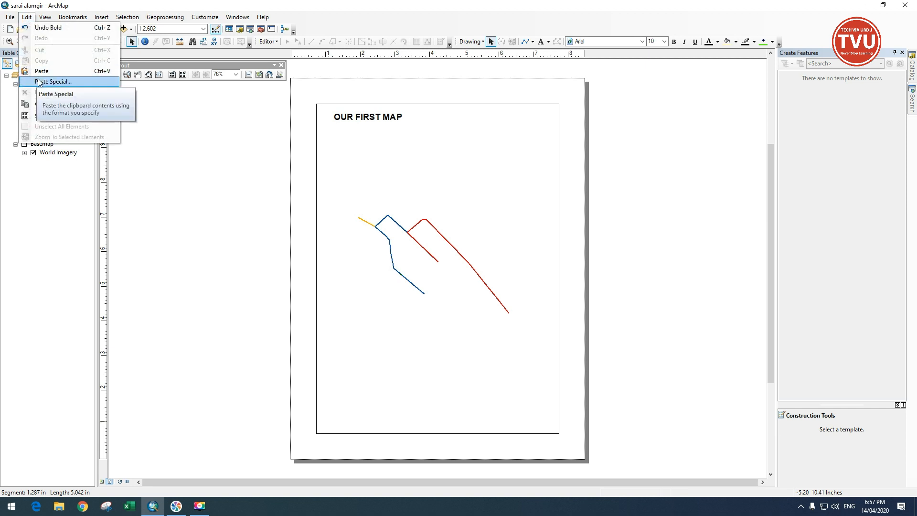
pyautogui.click(42, 70)
pyautogui.moveTo(410, 288); pyautogui.dragTo(548, 286)
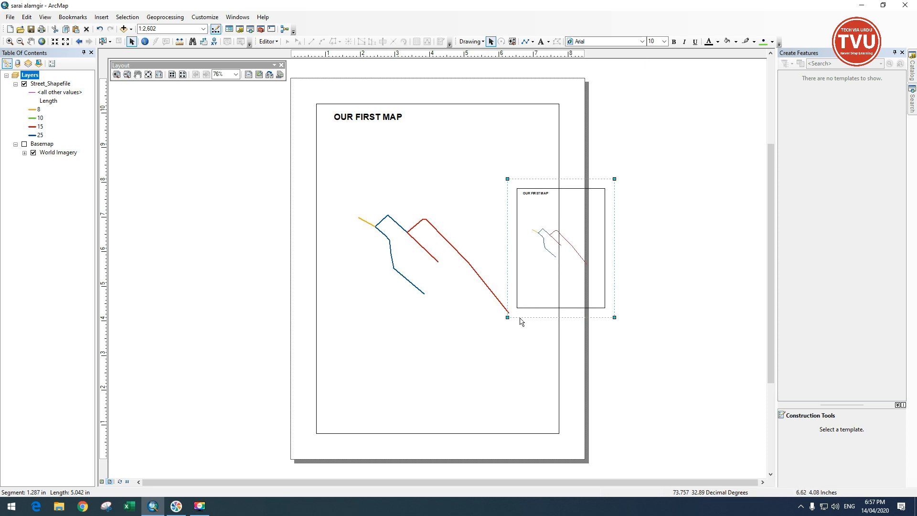
pyautogui.moveTo(507, 317); pyautogui.dragTo(435, 411)
pyautogui.moveTo(614, 178); pyautogui.dragTo(661, 118)
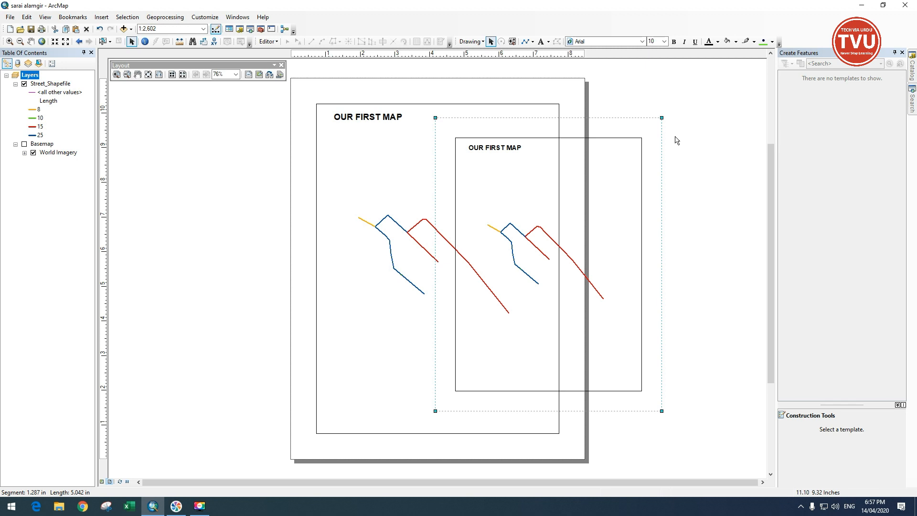
pyautogui.press('Delete')
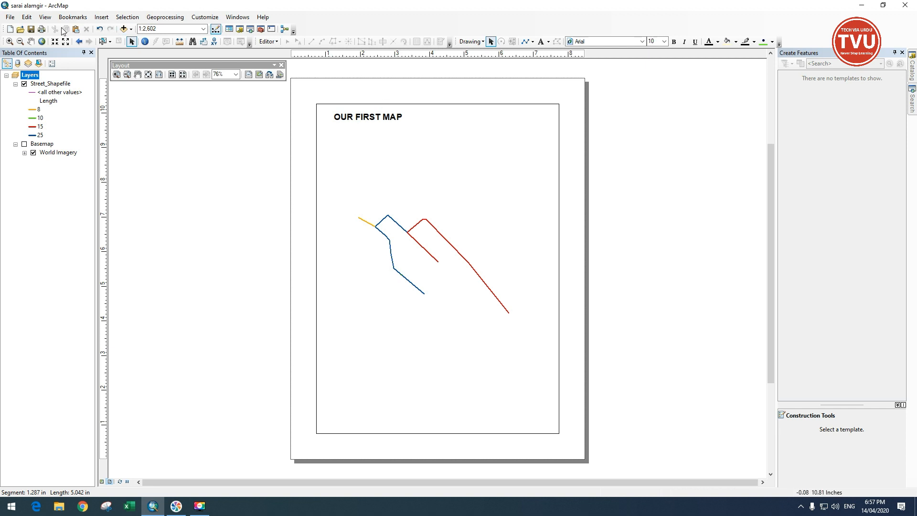
# Step: Copy the whole map to the clipboard again
pyautogui.click(26, 17)
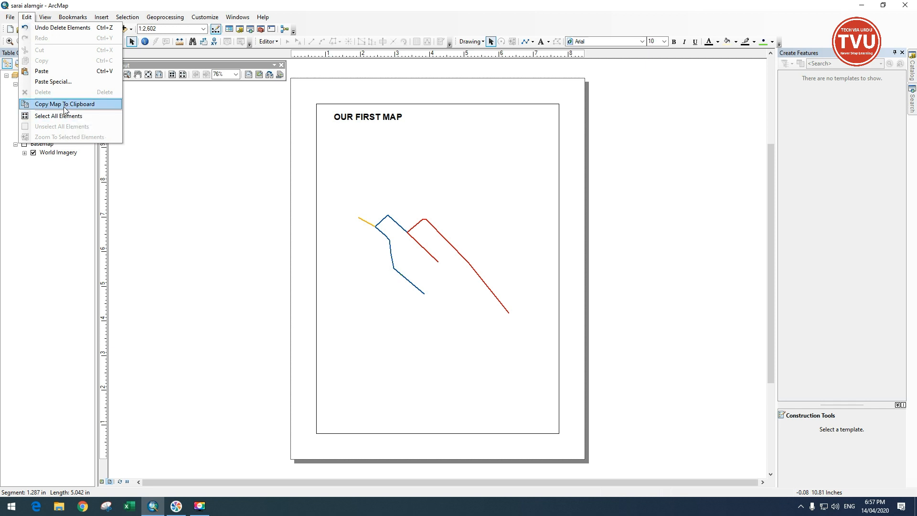
pyautogui.click(64, 107)
pyautogui.click(26, 18)
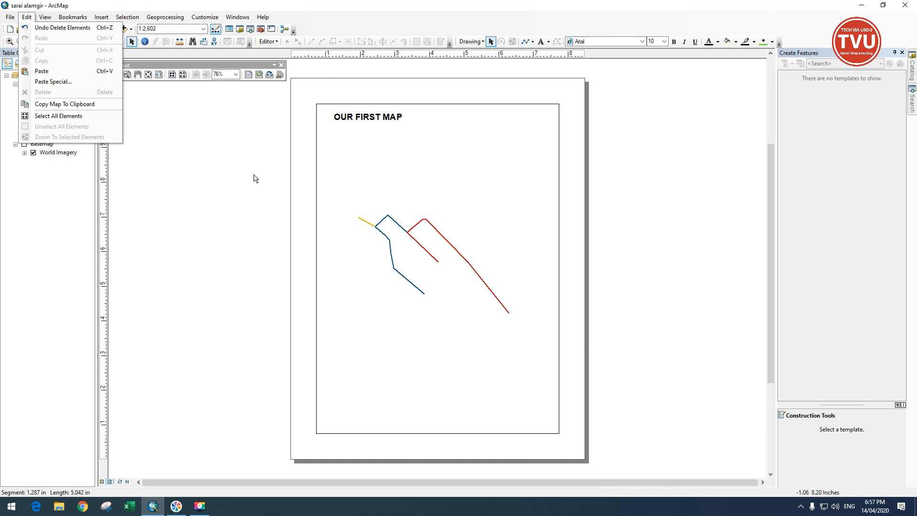
pyautogui.click(622, 183)
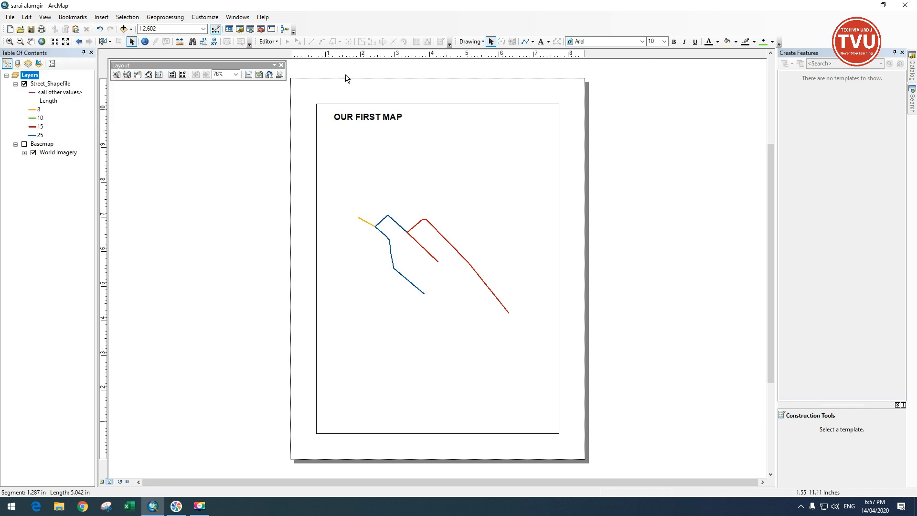
# Step: Draw a four-segment black line about 5.8 in long, curving around the left side of the streets
pyautogui.click(525, 41)
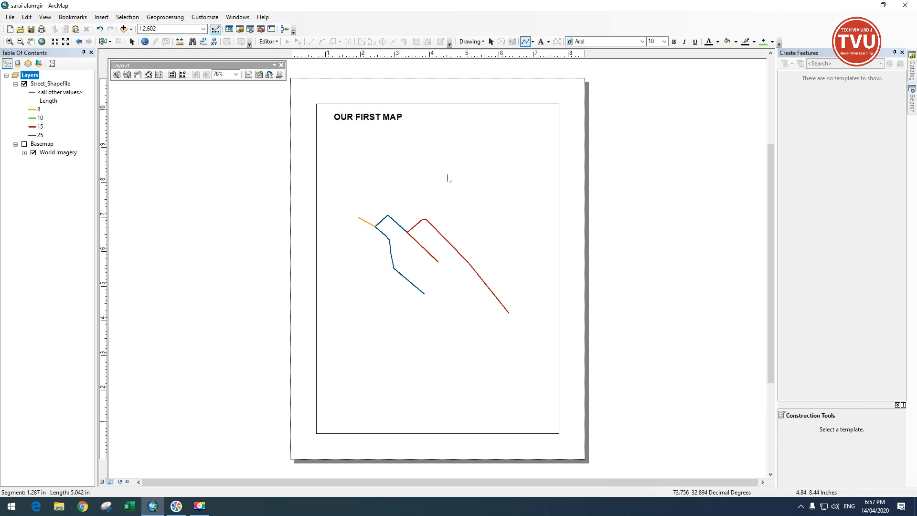
pyautogui.click(452, 159)
pyautogui.click(420, 170)
pyautogui.click(355, 190)
pyautogui.click(348, 237)
pyautogui.doubleClick(377, 280)
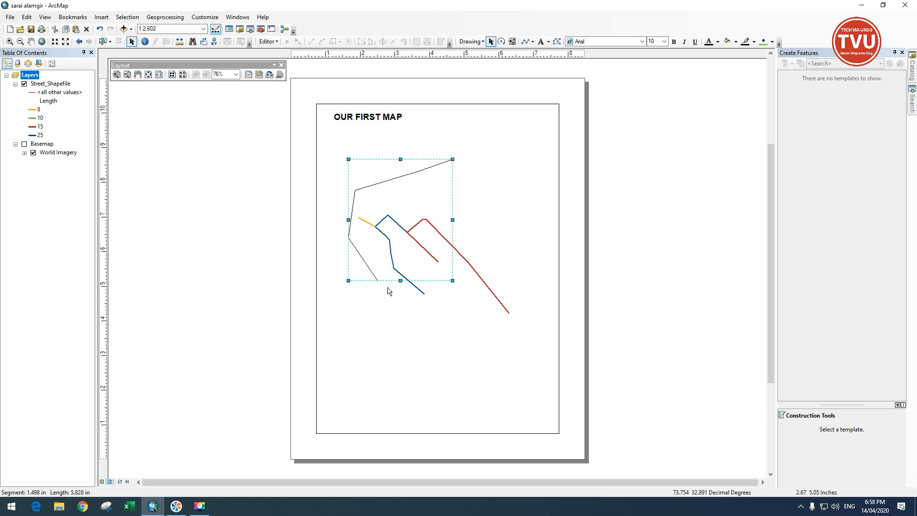
# Step: Draw a rectangle about 1.06 by 0.83 in below the red street, in the lower part of the data frame
pyautogui.click(532, 42)
pyautogui.click(546, 52)
pyautogui.moveTo(457, 348); pyautogui.dragTo(494, 376)
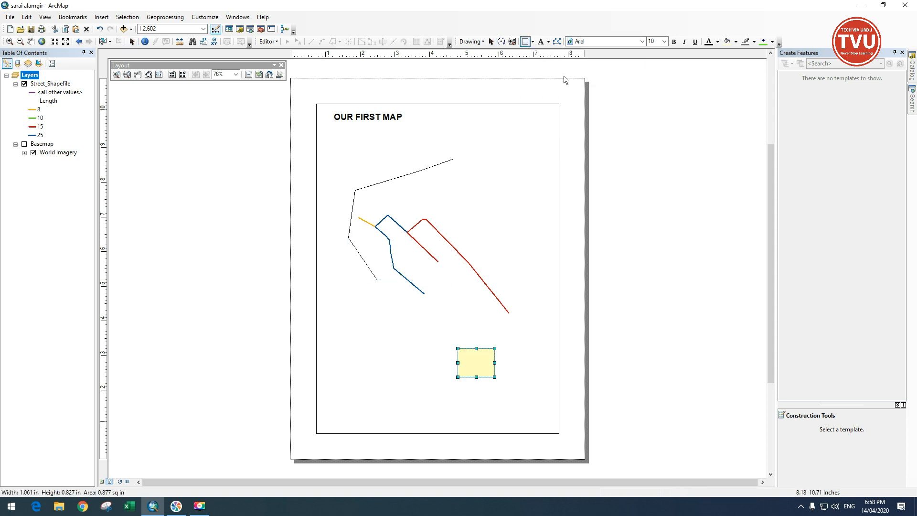
# Step: Draw a circle with a radius of about 0.5 in in the data frame's upper-right corner and deselect it
pyautogui.click(533, 42)
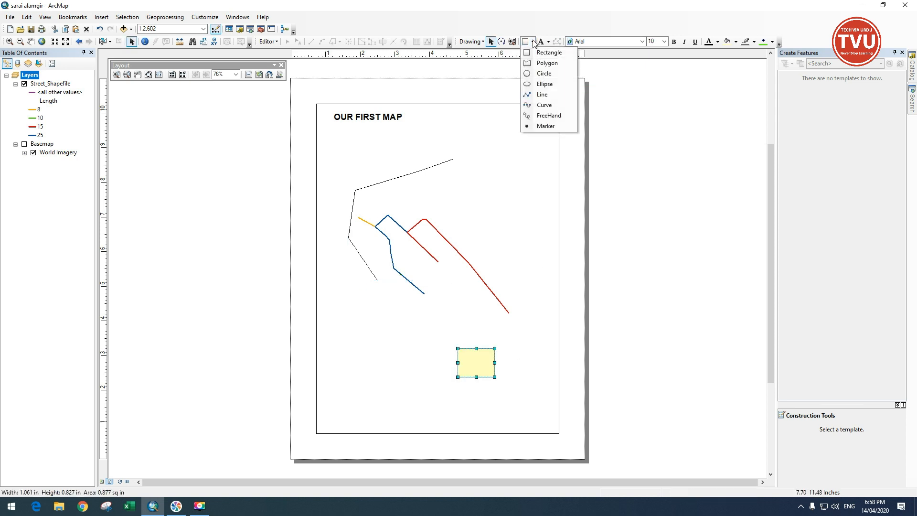
pyautogui.click(545, 78)
pyautogui.moveTo(508, 127); pyautogui.dragTo(526, 145)
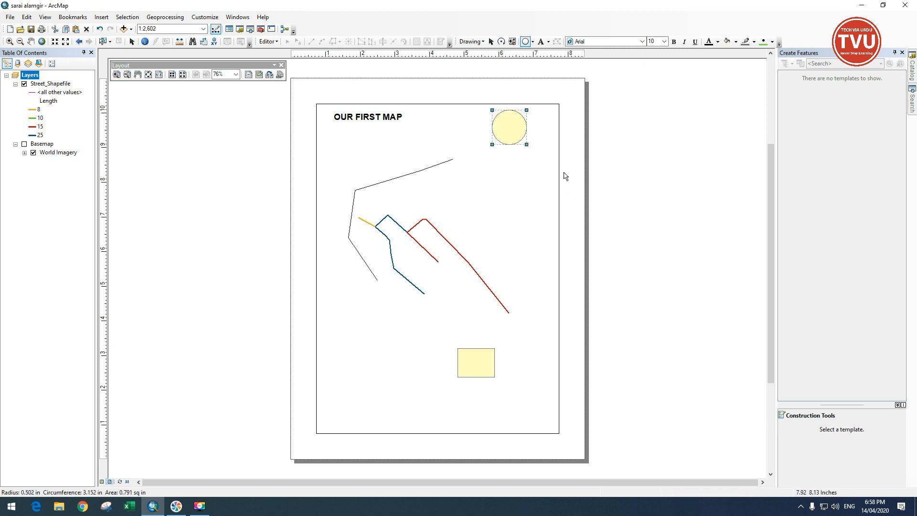
pyautogui.click(491, 41)
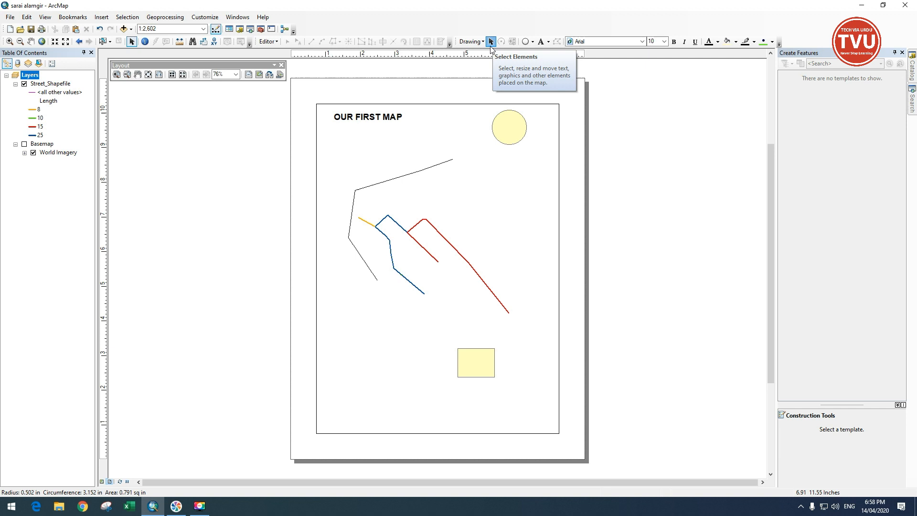
# Step: Select the circle, black line and rectangle, extend the selection to the map title, and clear the selection
pyautogui.click(512, 131)
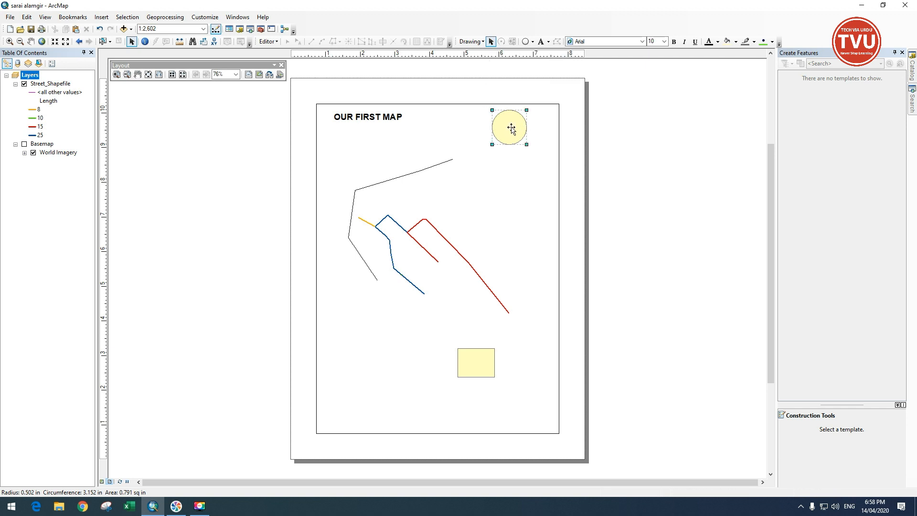
pyautogui.click(434, 169)
pyautogui.keyDown('shift'); pyautogui.click(480, 364); pyautogui.keyUp('shift')
pyautogui.click(671, 267)
pyautogui.moveTo(322, 84); pyautogui.dragTo(562, 395)
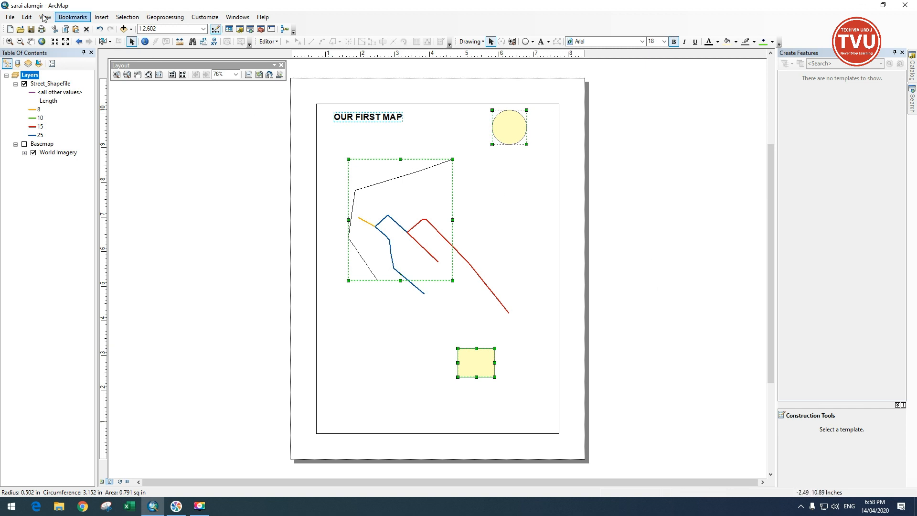
pyautogui.click(236, 174)
# Step: Select all elements in the layout and delete them
pyautogui.click(27, 17)
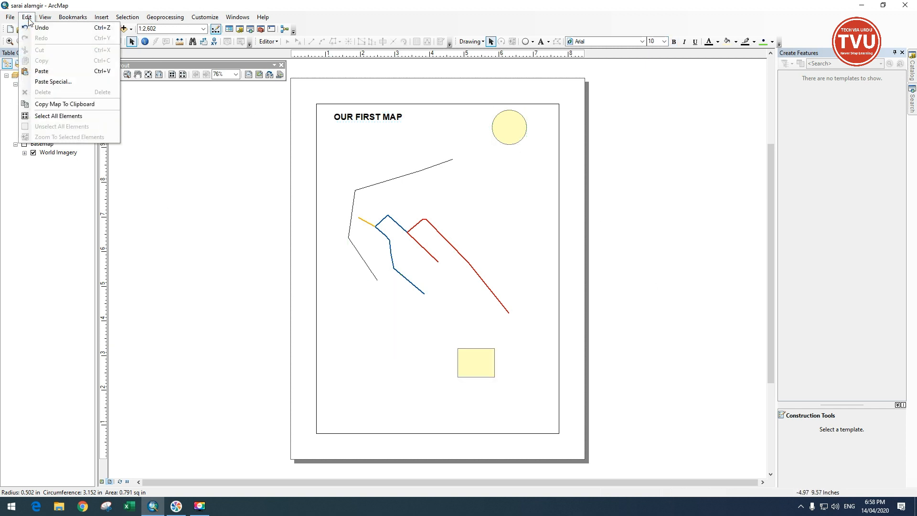
pyautogui.click(50, 116)
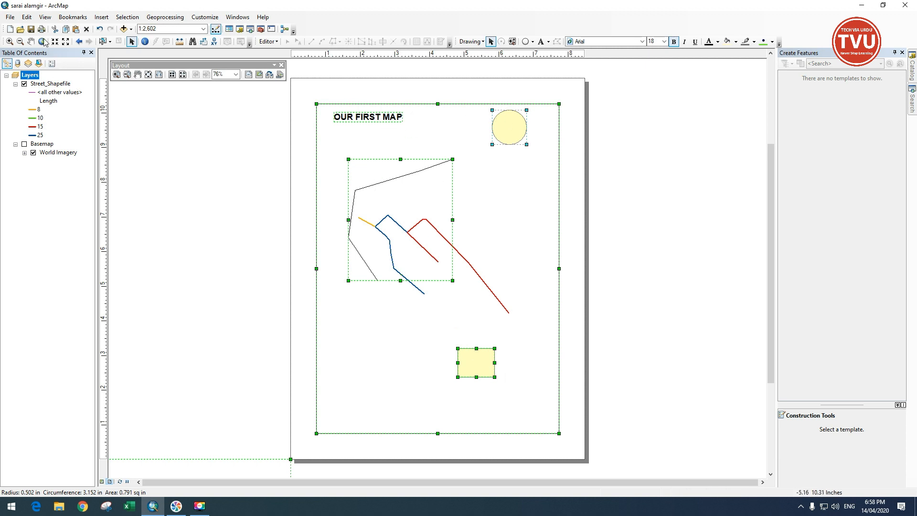
pyautogui.click(27, 17)
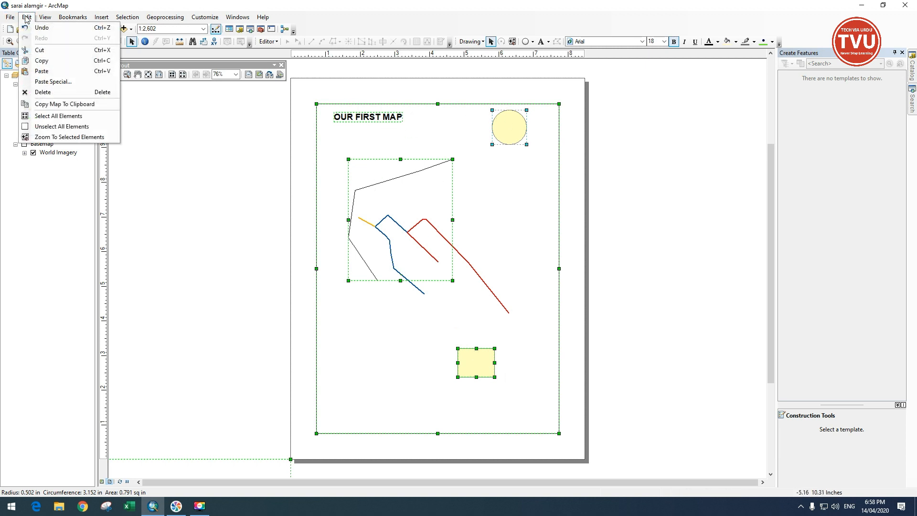
pyautogui.click(55, 94)
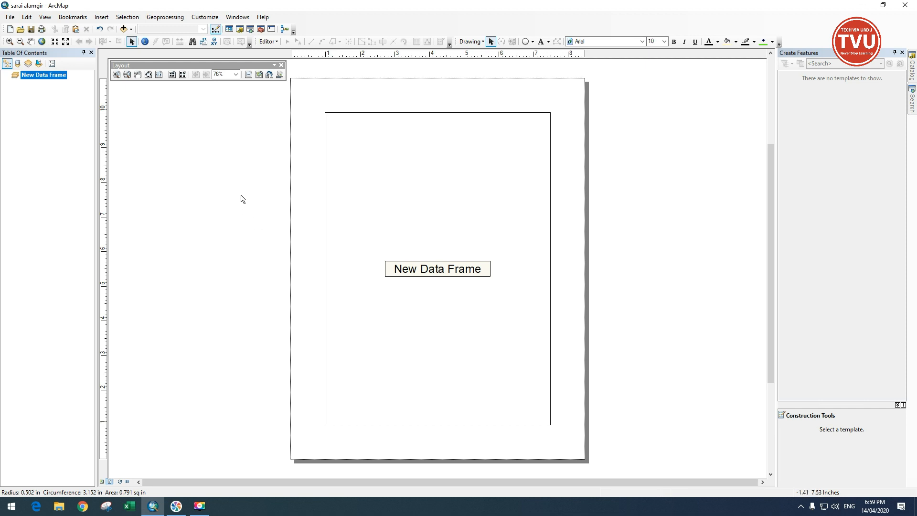
# Step: Undo the deletion of all layout elements and deselect everything
pyautogui.click(27, 17)
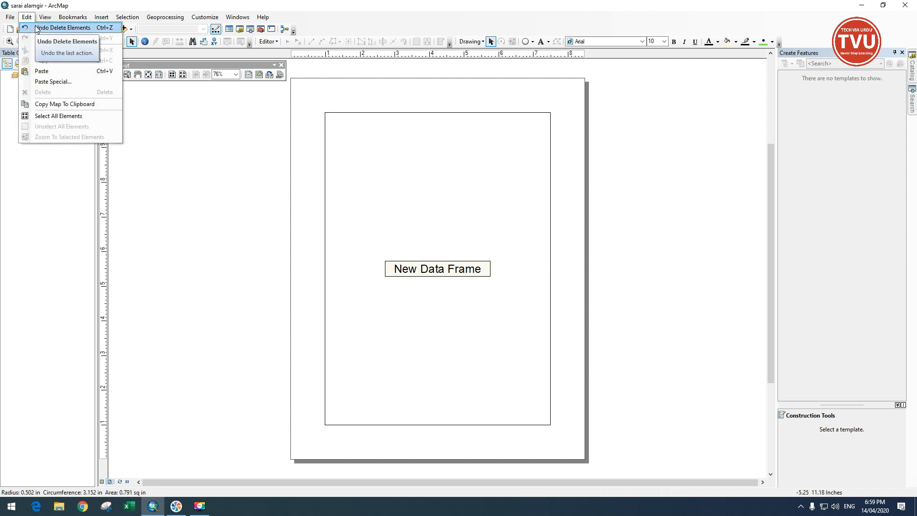
pyautogui.click(37, 28)
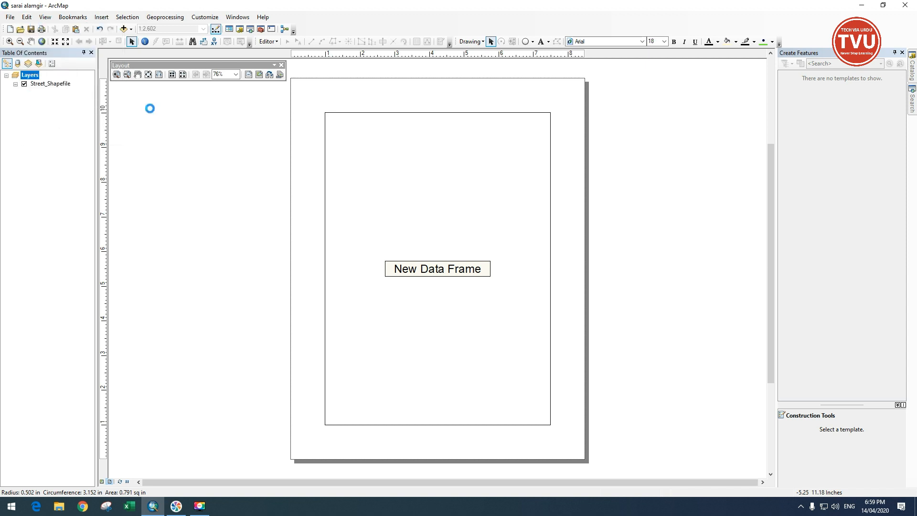
pyautogui.click(622, 220)
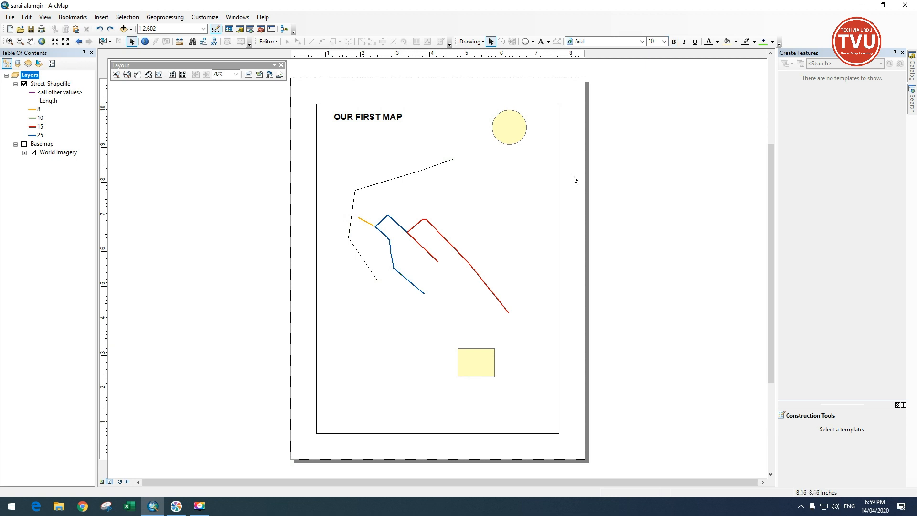
# Step: Select the circle, the black line and the rectangle together and delete them
pyautogui.click(515, 135)
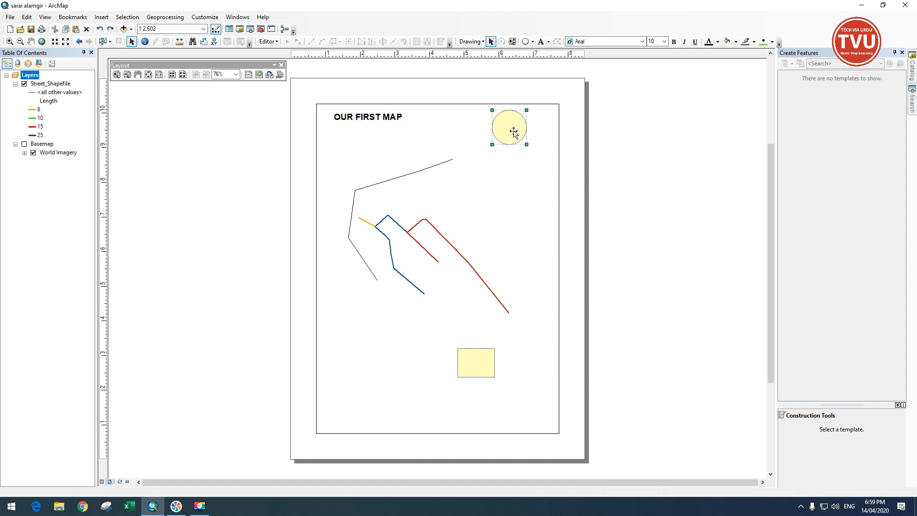
pyautogui.keyDown('shift'); pyautogui.click(432, 168); pyautogui.keyUp('shift')
pyautogui.keyDown('shift'); pyautogui.click(473, 363); pyautogui.keyUp('shift')
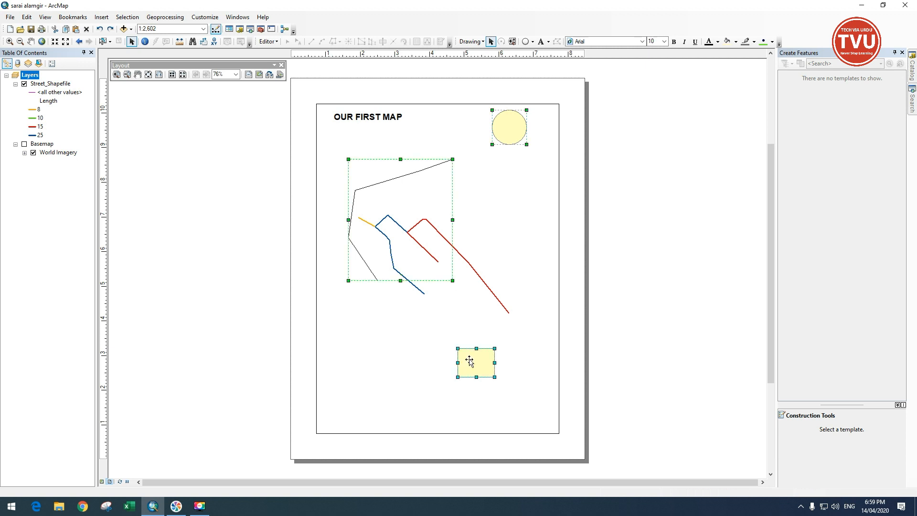
pyautogui.click(27, 17)
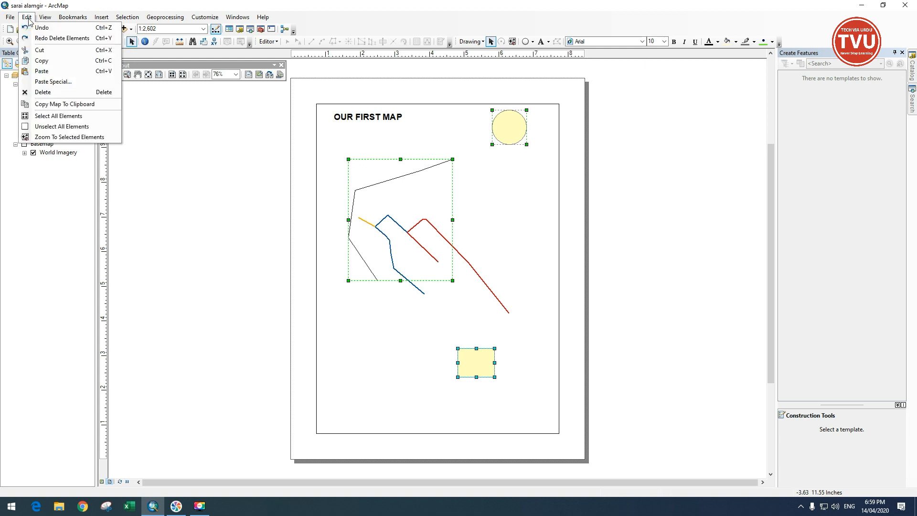
pyautogui.click(51, 93)
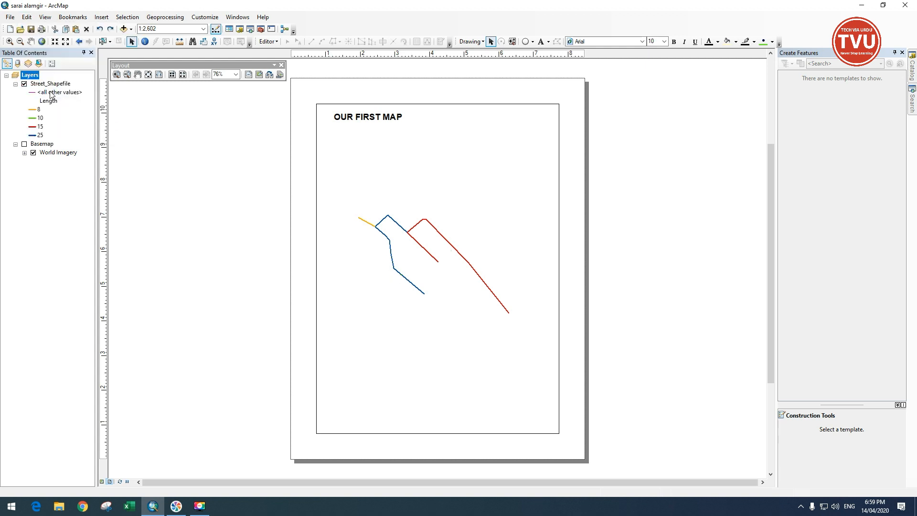
# Step: Paste the copied map with Paste Special as an Enhanced Metafile and move it to the data frame's upper-right corner
pyautogui.click(27, 18)
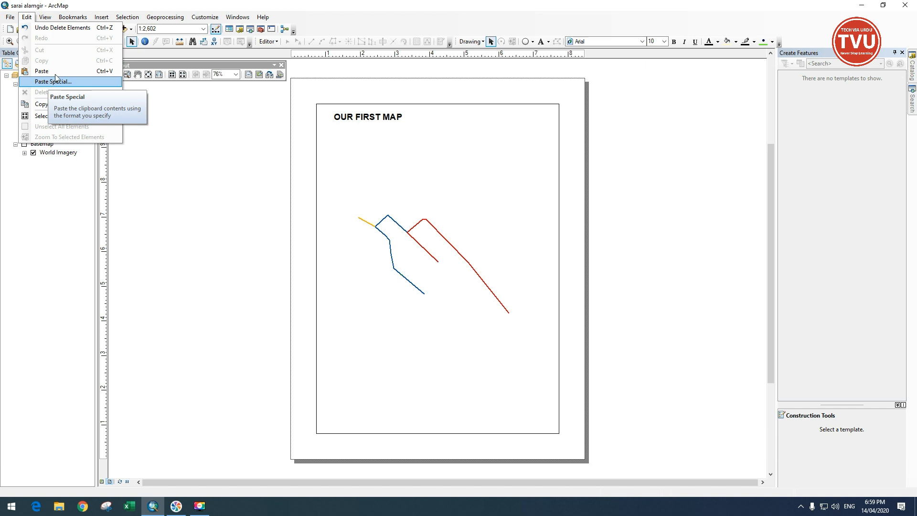
pyautogui.click(86, 83)
pyautogui.moveTo(446, 196); pyautogui.dragTo(679, 191)
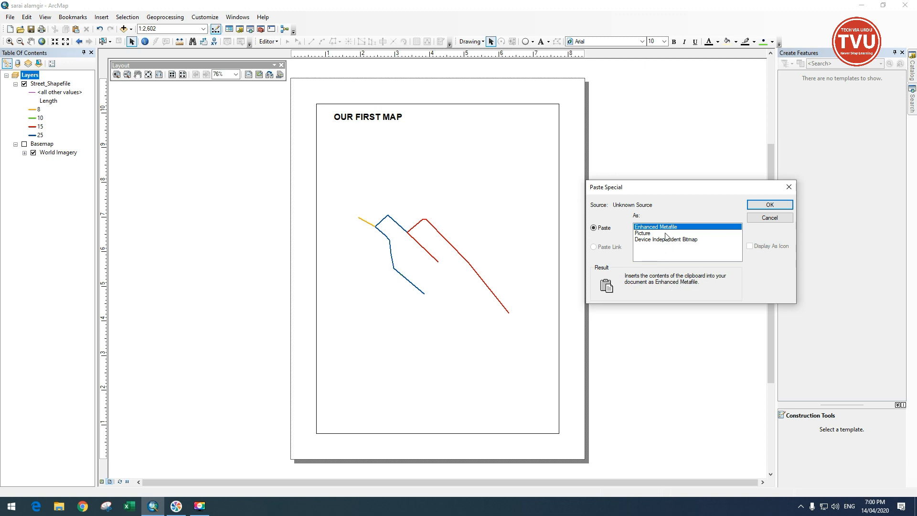
pyautogui.click(769, 205)
pyautogui.moveTo(466, 267); pyautogui.dragTo(542, 176)
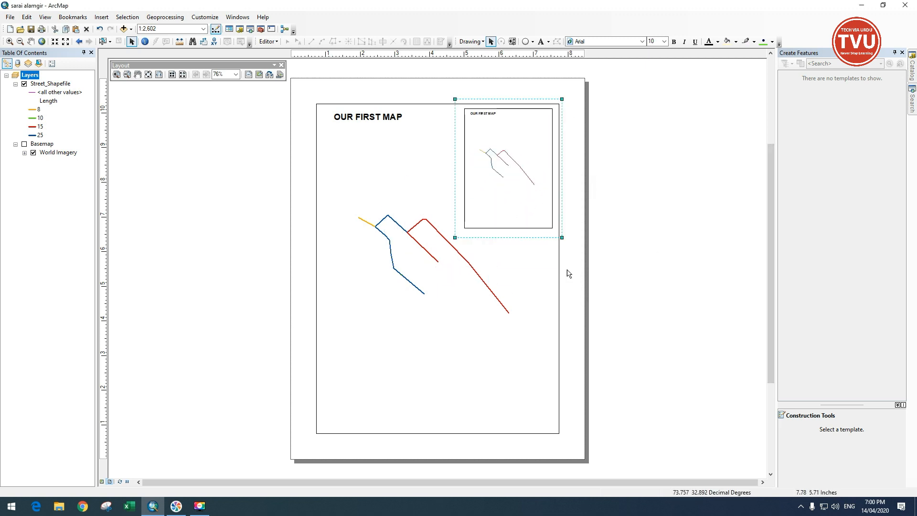
# Step: Review the pasted picture's source, area and frame properties and set its frame background to Green
pyautogui.rightClick(506, 170)
pyautogui.click(534, 333)
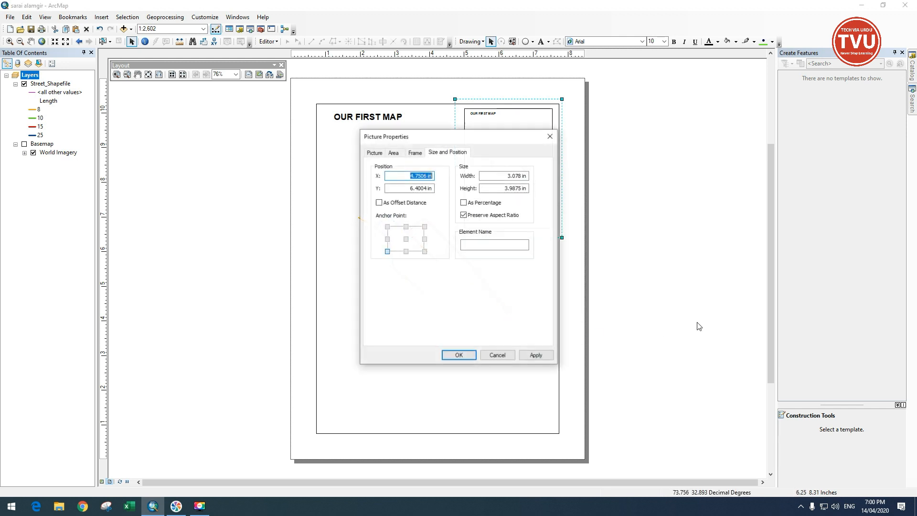
pyautogui.moveTo(474, 139); pyautogui.dragTo(257, 145)
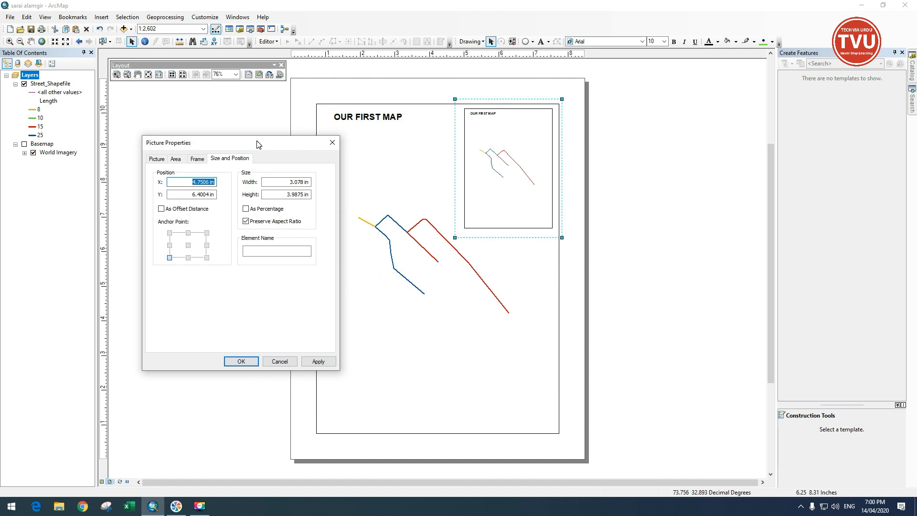
pyautogui.click(155, 159)
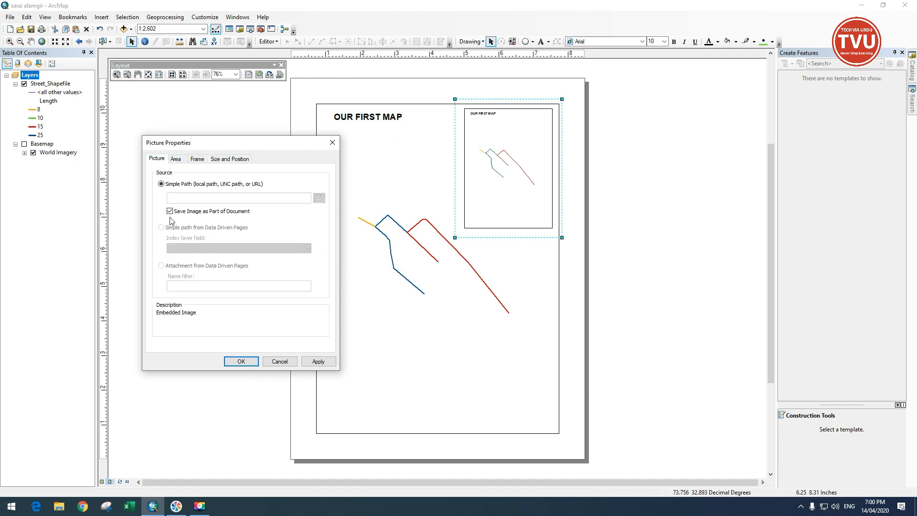
pyautogui.click(176, 160)
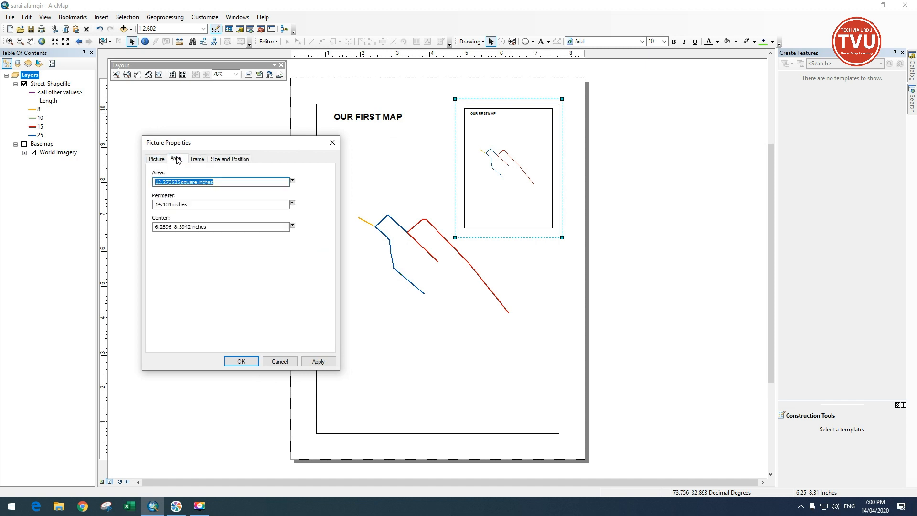
pyautogui.click(199, 163)
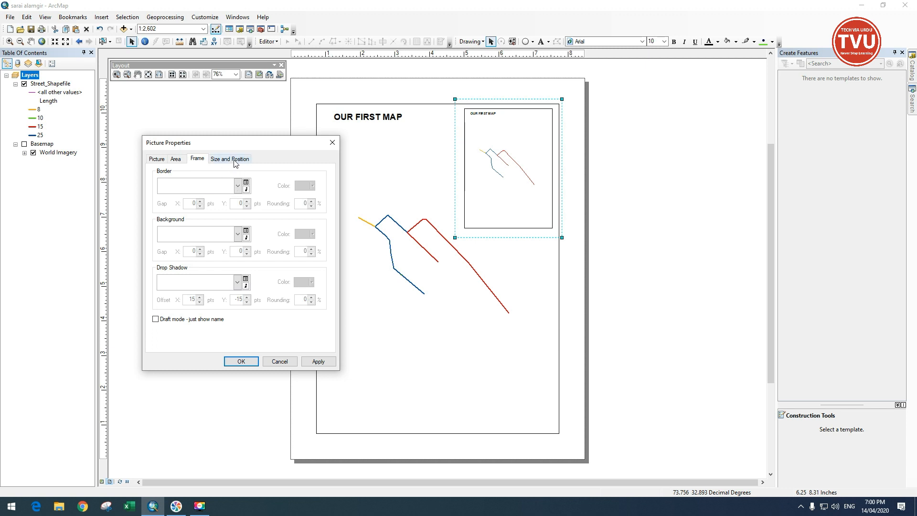
pyautogui.click(237, 186)
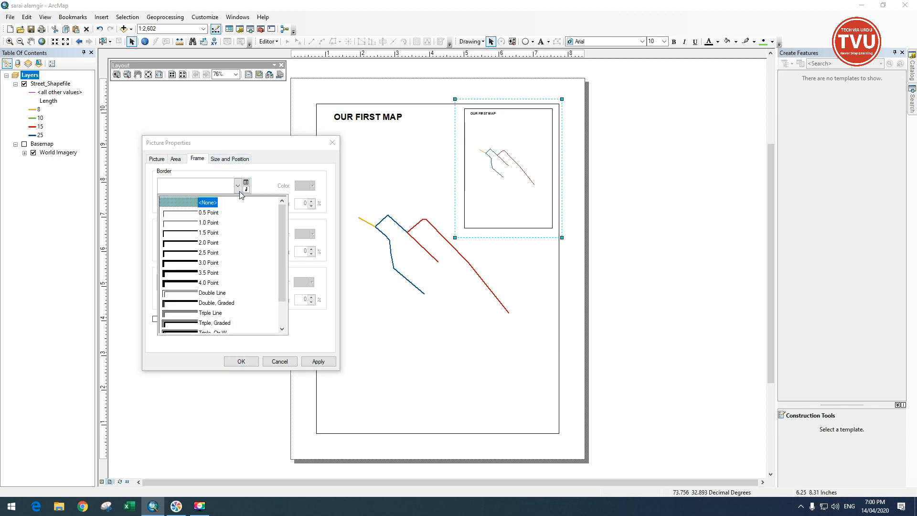
pyautogui.click(261, 189)
pyautogui.click(238, 235)
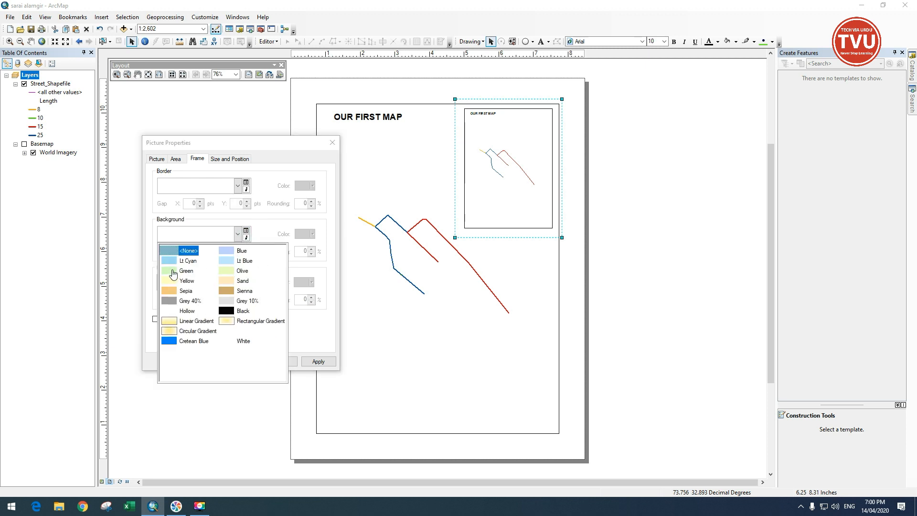
pyautogui.click(172, 273)
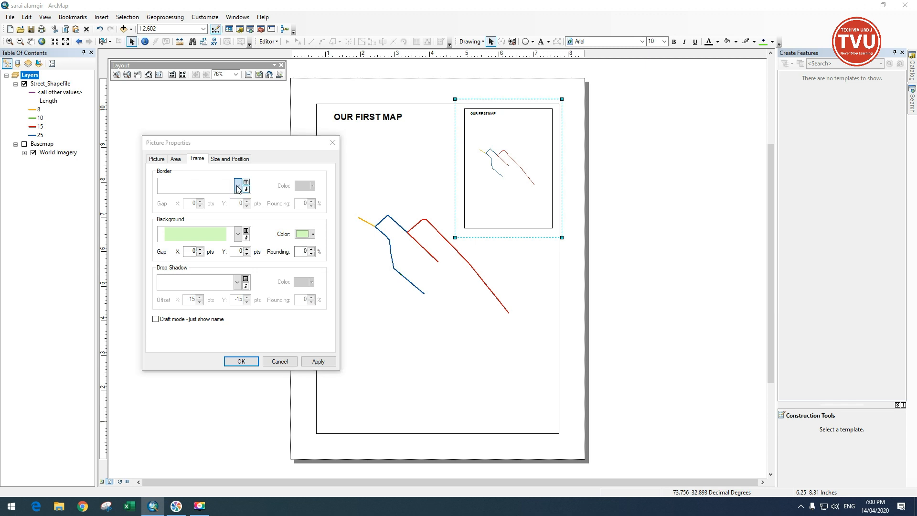
# Step: Give the pasted picture a 1.5 Point black border and a Grey 30% drop shadow, and apply the frame settings
pyautogui.click(237, 186)
pyautogui.click(183, 236)
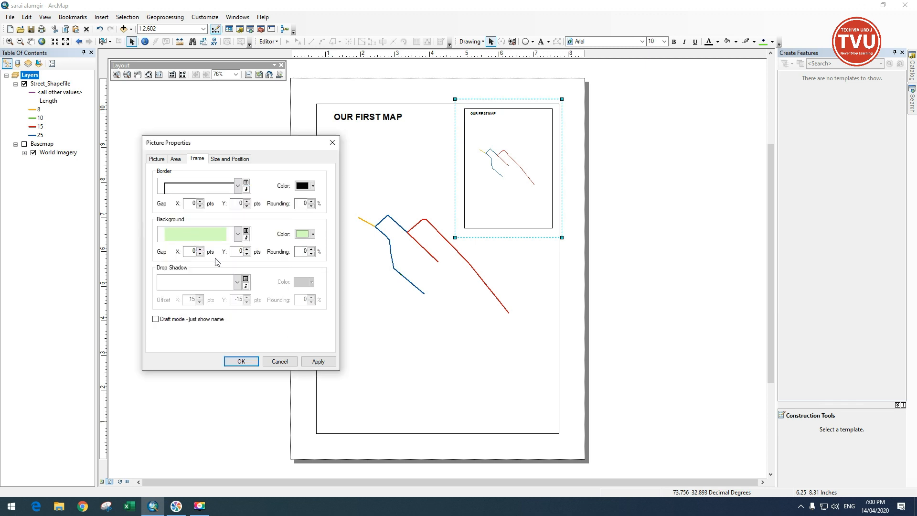
pyautogui.click(237, 282)
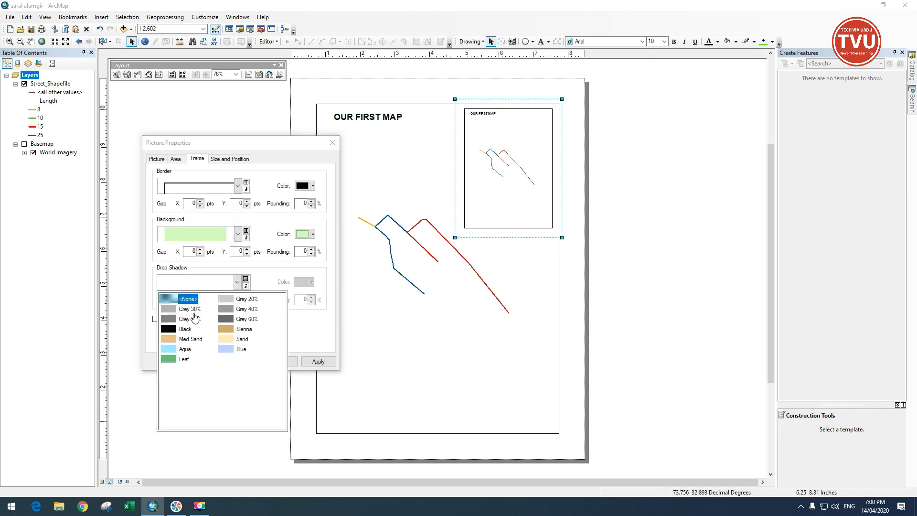
pyautogui.click(191, 311)
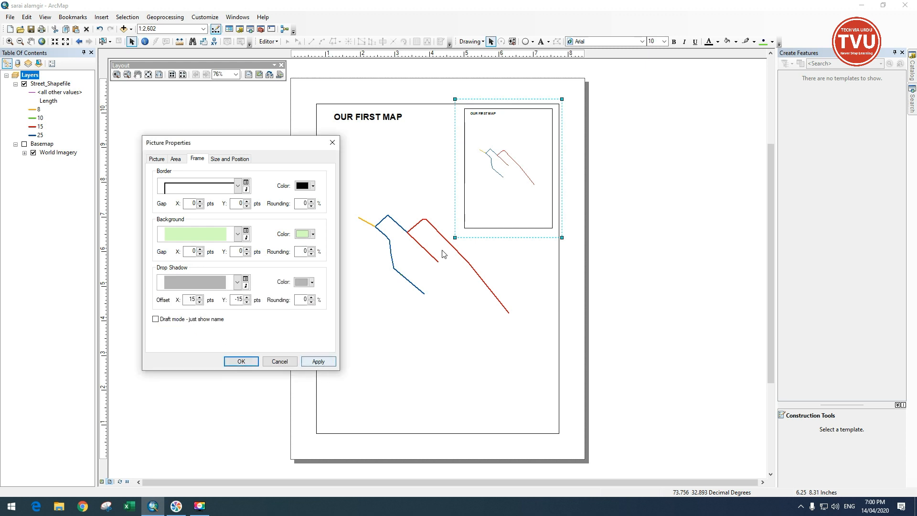
pyautogui.click(318, 361)
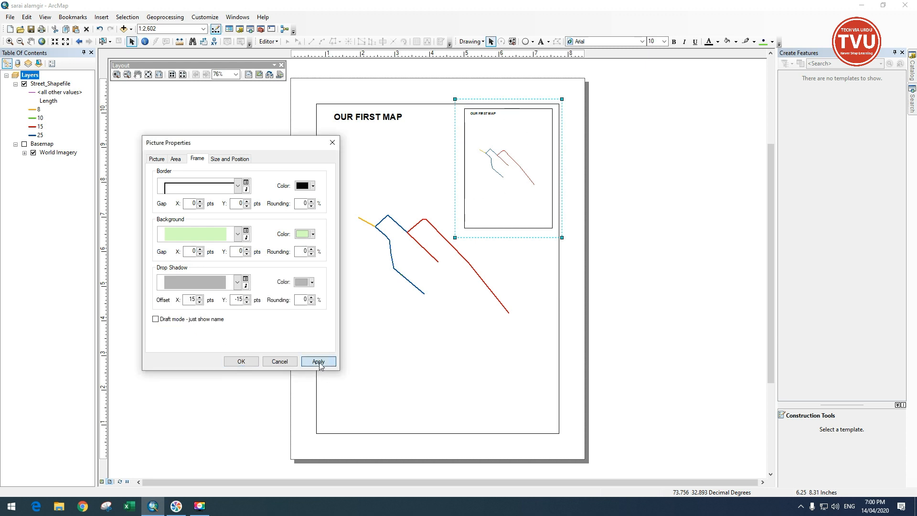
pyautogui.click(242, 362)
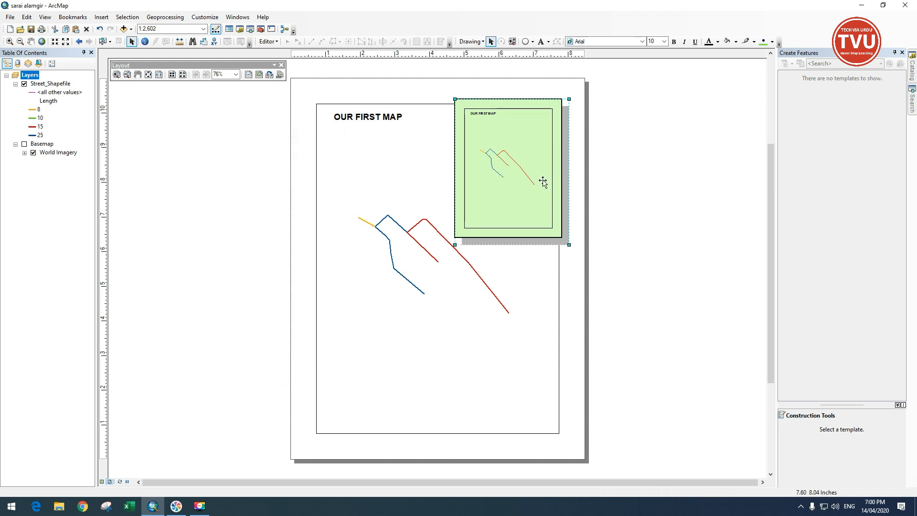
# Step: Move the green framed picture off the page to its left side and delete it
pyautogui.moveTo(522, 189); pyautogui.dragTo(188, 256)
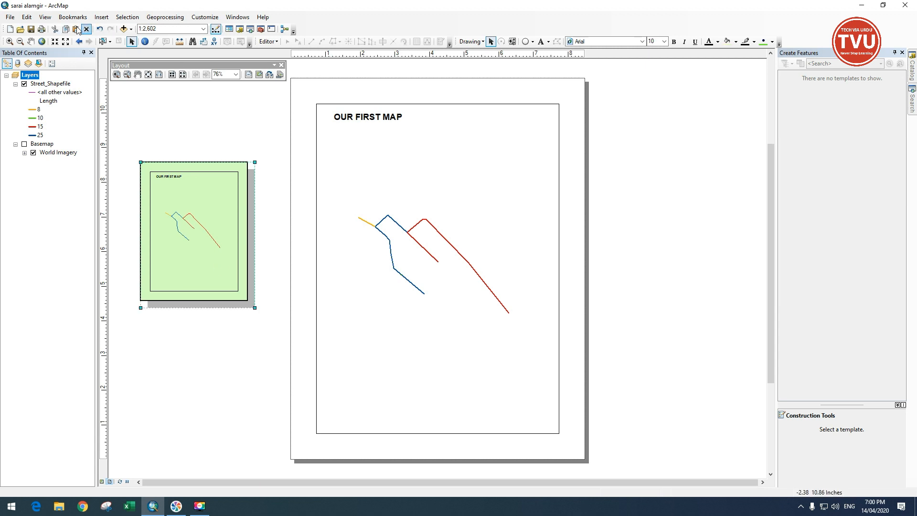
pyautogui.click(26, 17)
pyautogui.click(57, 92)
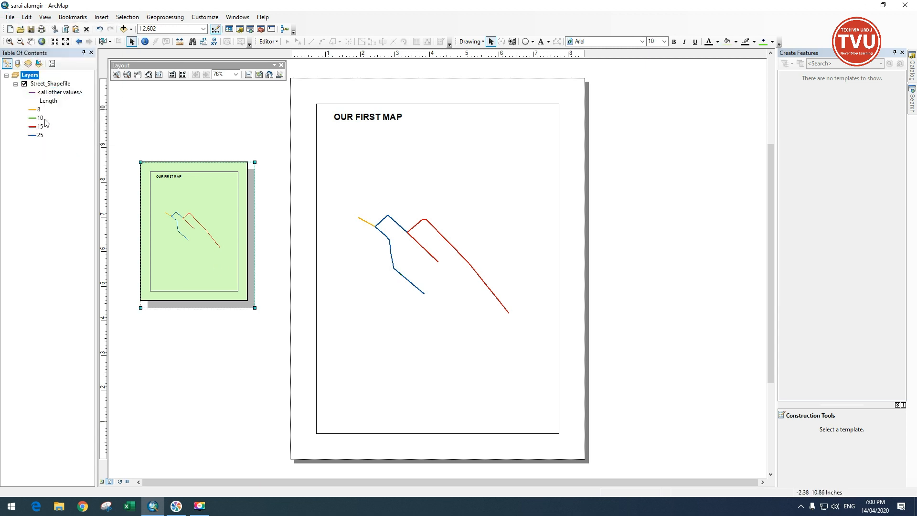
# Step: Paste the copied map into the layout with Paste Special using the Picture format
pyautogui.click(26, 16)
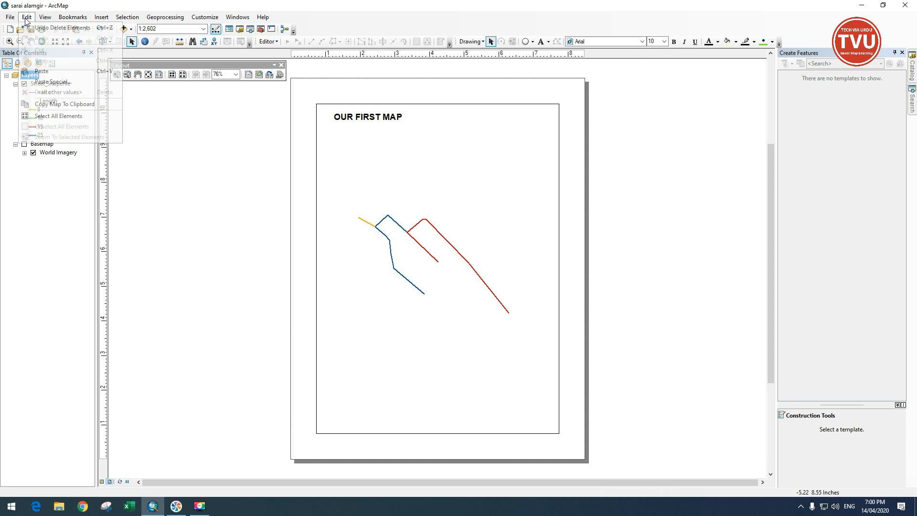
pyautogui.click(48, 82)
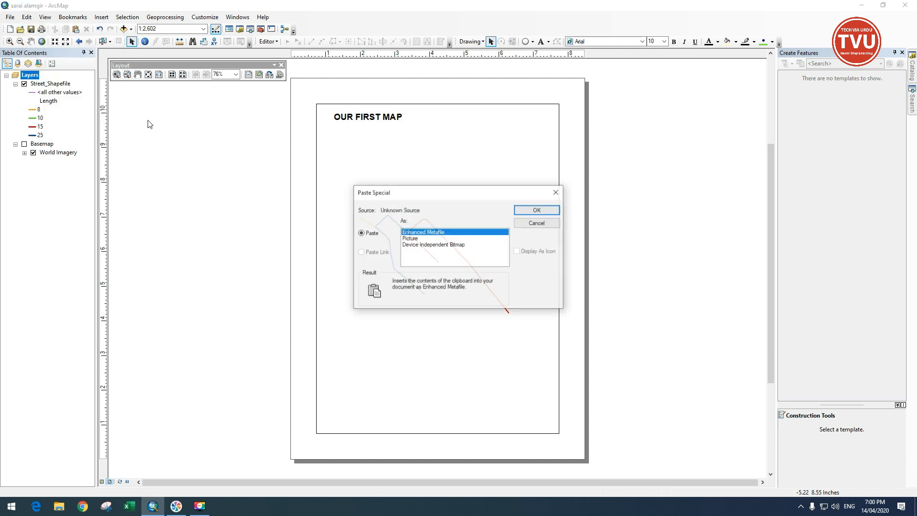
pyautogui.click(411, 238)
pyautogui.moveTo(434, 196); pyautogui.dragTo(699, 158)
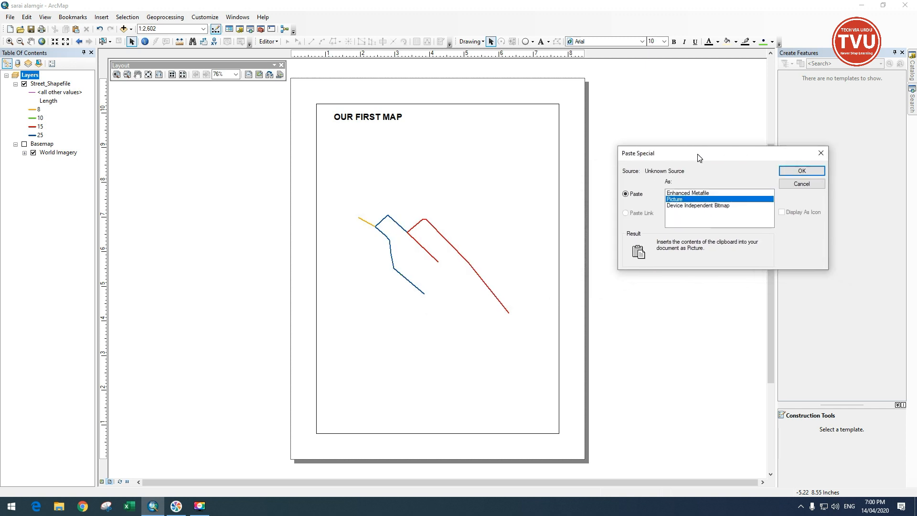
pyautogui.click(799, 171)
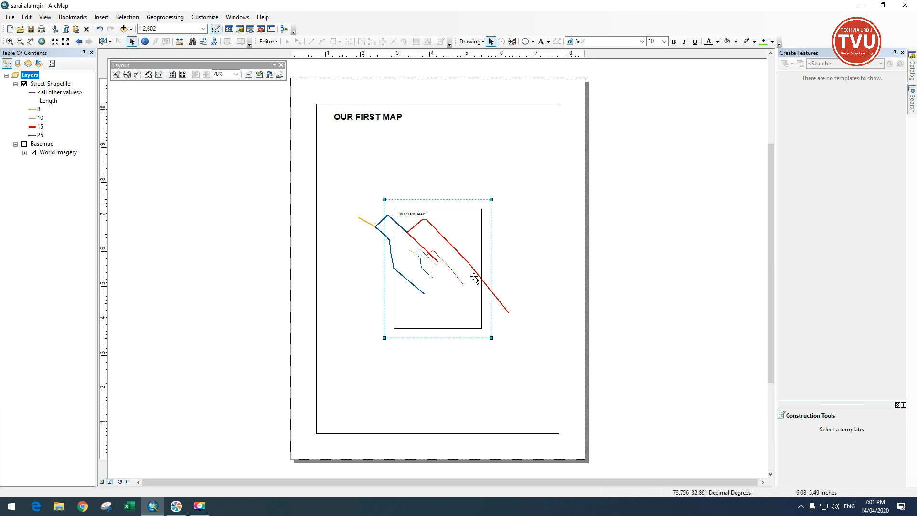
# Step: Move the pasted picture off the page to its left side and review its source, area, frame, and size and position properties
pyautogui.moveTo(445, 281); pyautogui.dragTo(234, 283)
pyautogui.rightClick(234, 283)
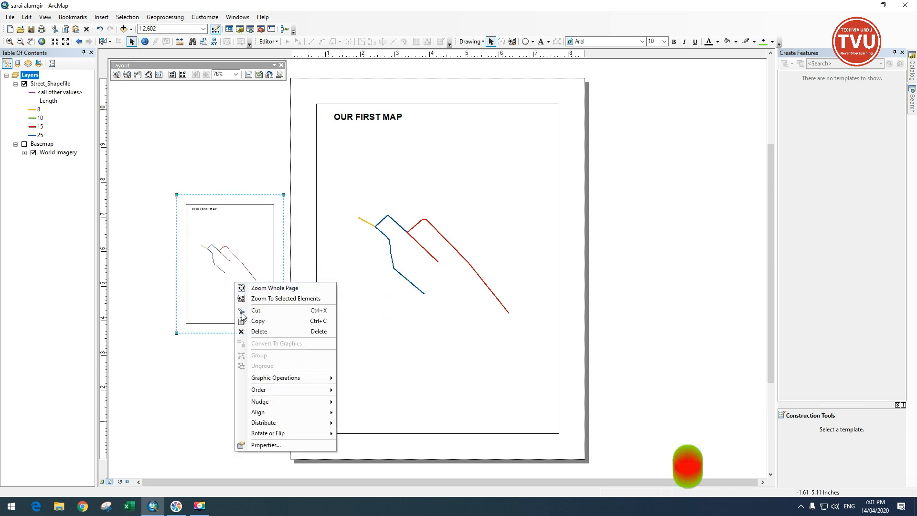
pyautogui.click(268, 446)
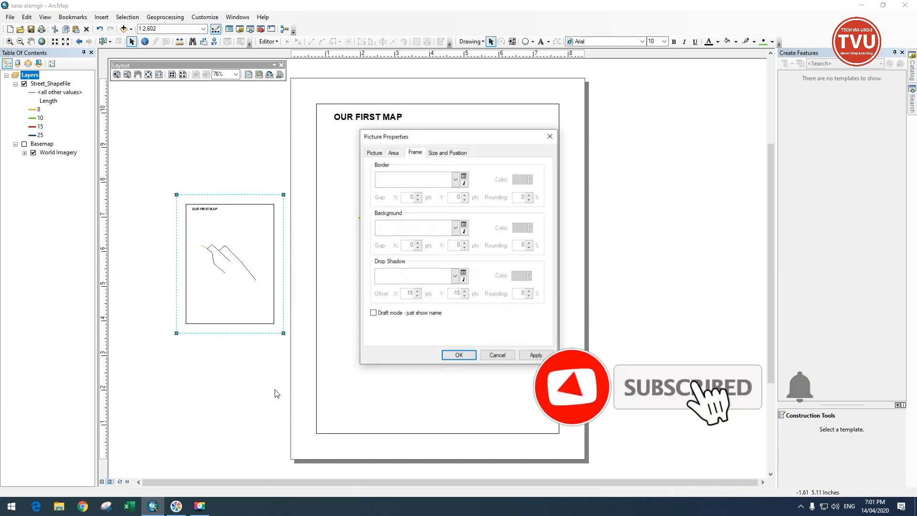
pyautogui.click(375, 153)
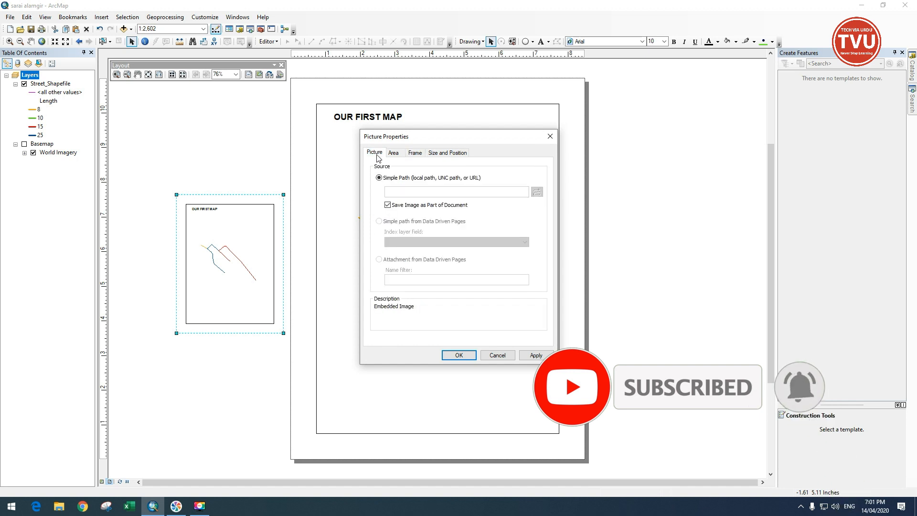
pyautogui.click(394, 153)
pyautogui.click(415, 153)
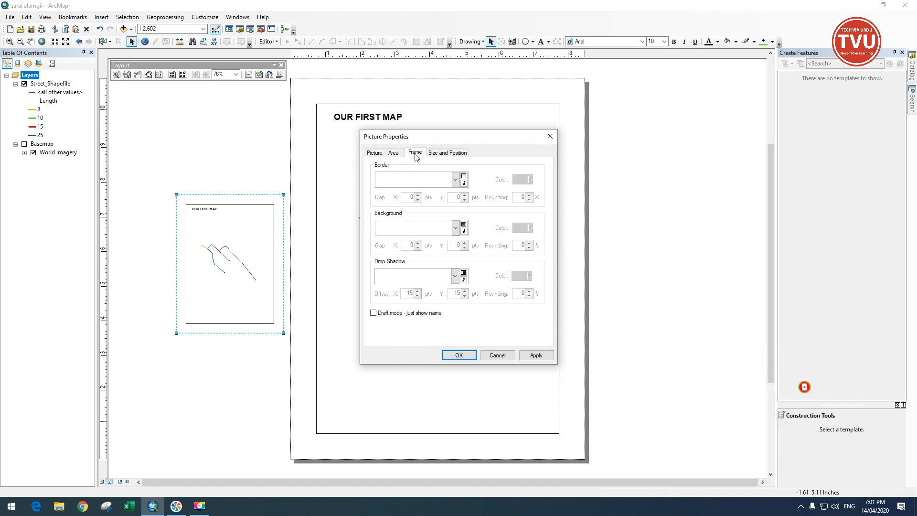
pyautogui.click(448, 152)
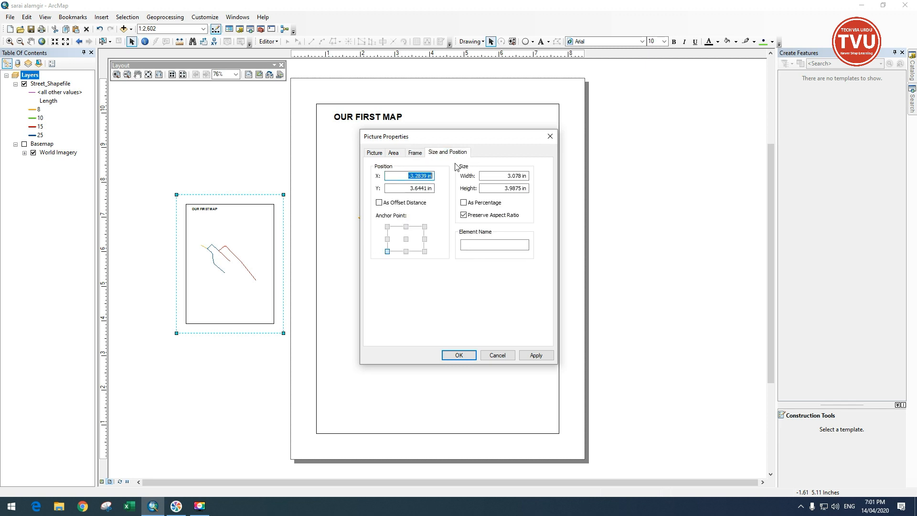
pyautogui.click(495, 355)
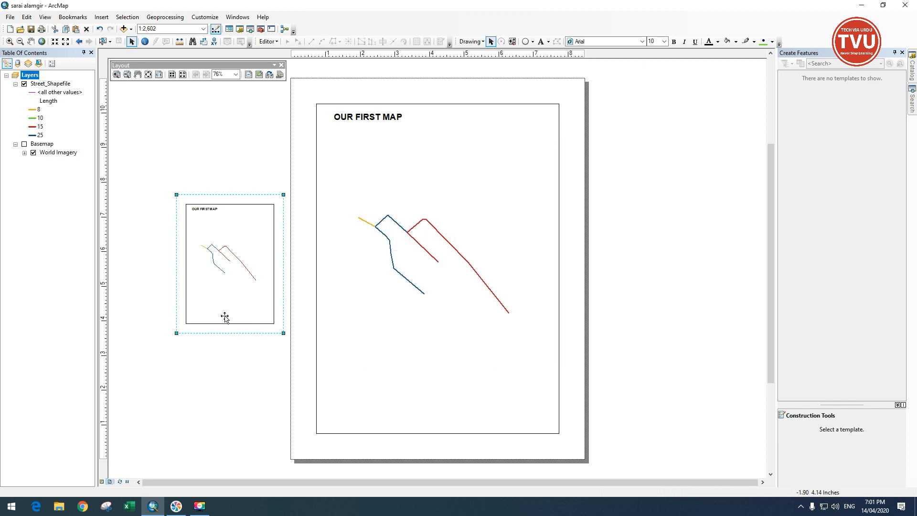
# Step: Delete the pasted picture and paste the copied map with Paste Special using the Device Independent Bitmap format
pyautogui.click(28, 18)
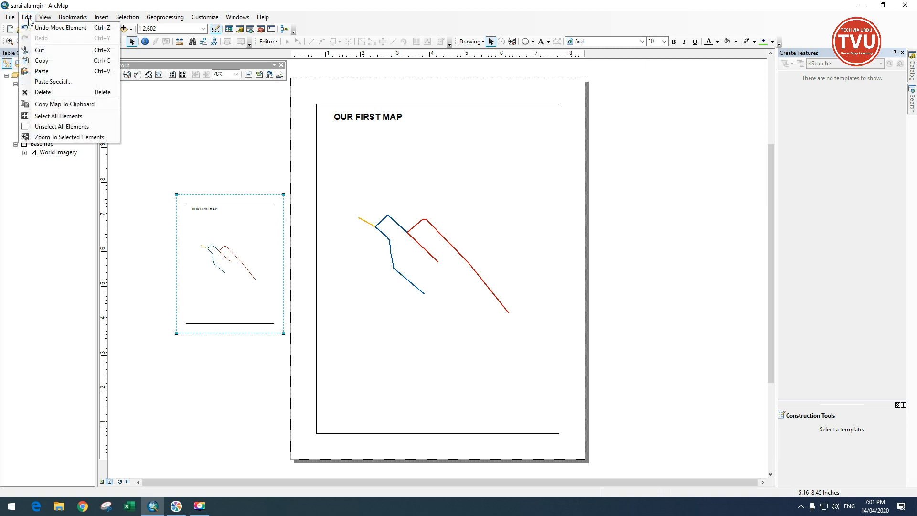
pyautogui.click(41, 92)
pyautogui.click(26, 17)
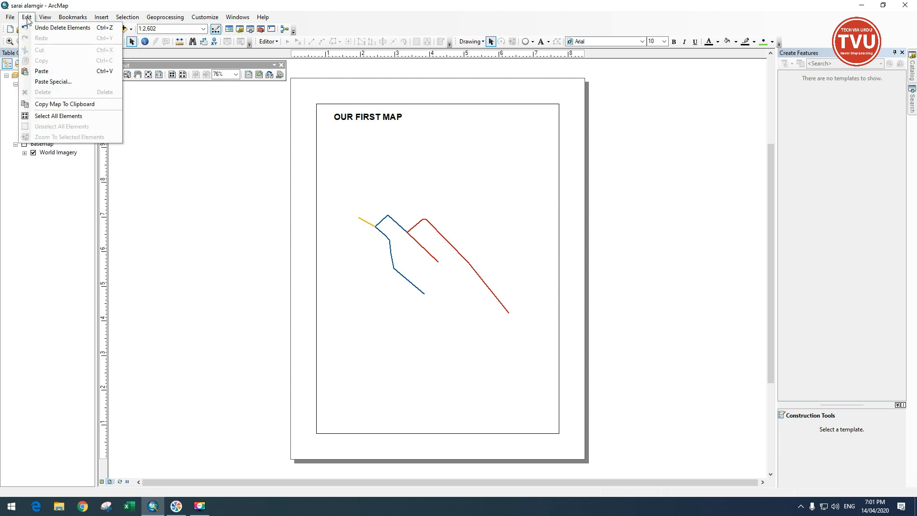
pyautogui.click(42, 82)
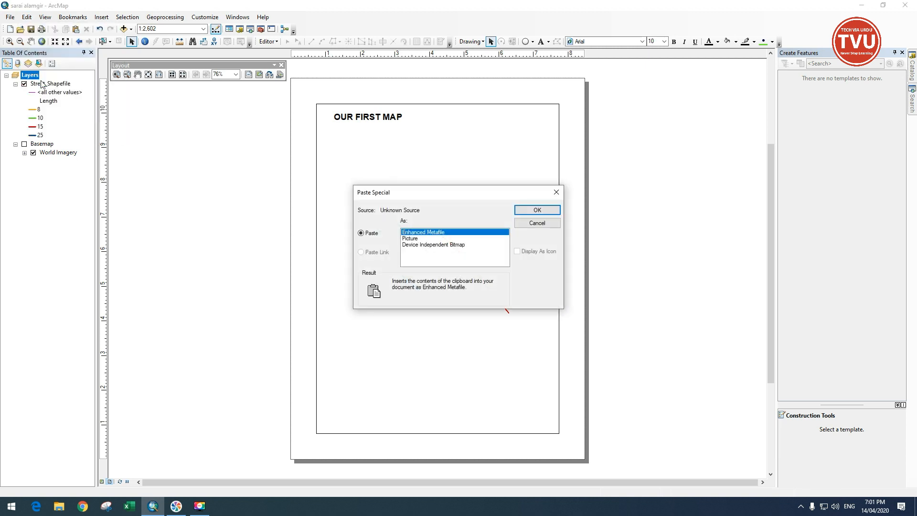
pyautogui.click(444, 245)
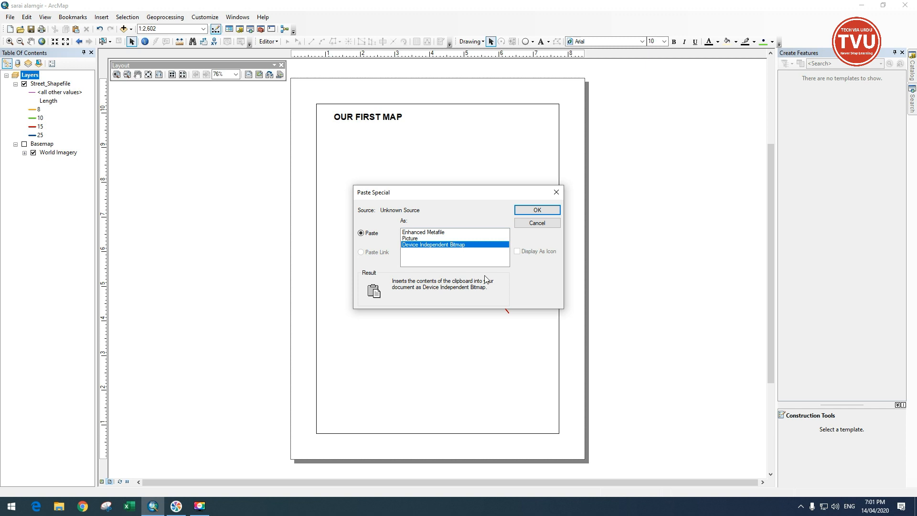
pyautogui.click(537, 210)
# Step: Move the pasted bitmap off the page so it sits beyond the page's right edge
pyautogui.moveTo(434, 281); pyautogui.dragTo(646, 242)
pyautogui.scroll(-2, 627, 155)
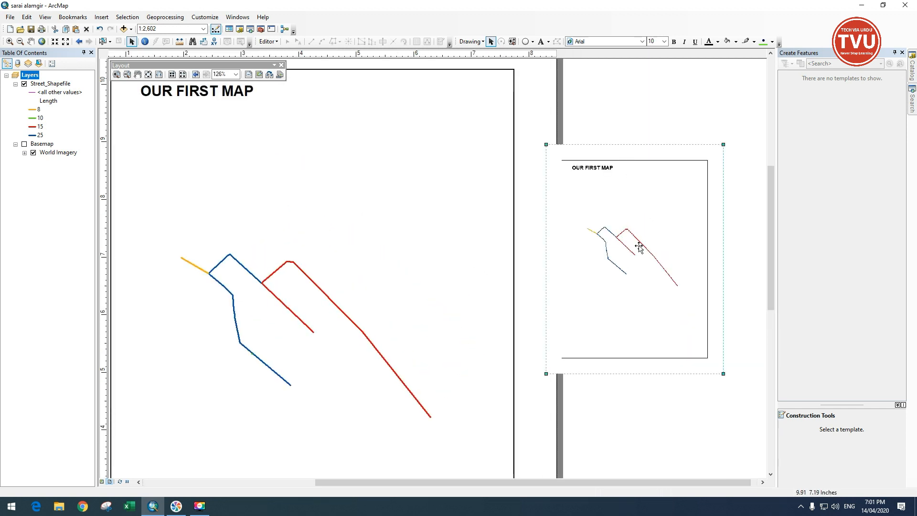
pyautogui.moveTo(630, 258); pyautogui.dragTo(656, 227)
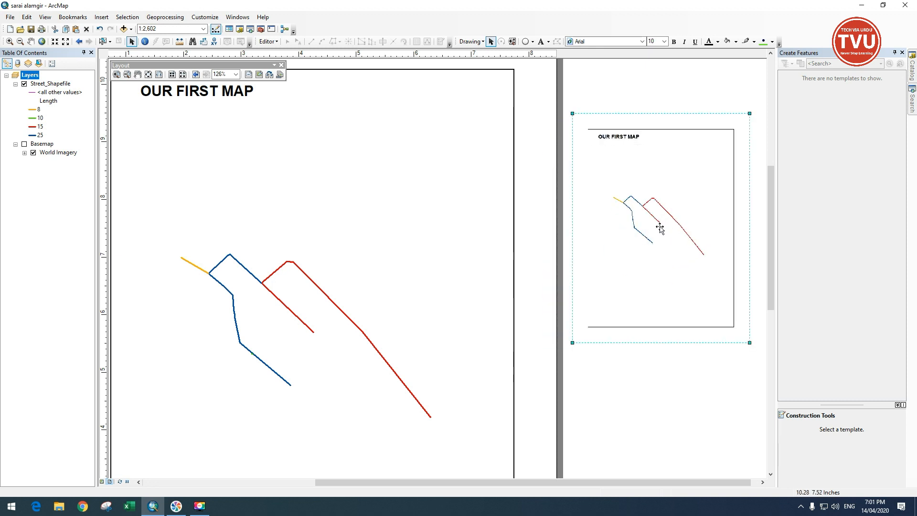
# Step: Paste the copied map with Paste Special in Picture format and place it, slightly enlarged, directly beside the bitmap copy
pyautogui.click(27, 17)
pyautogui.click(53, 81)
pyautogui.click(407, 238)
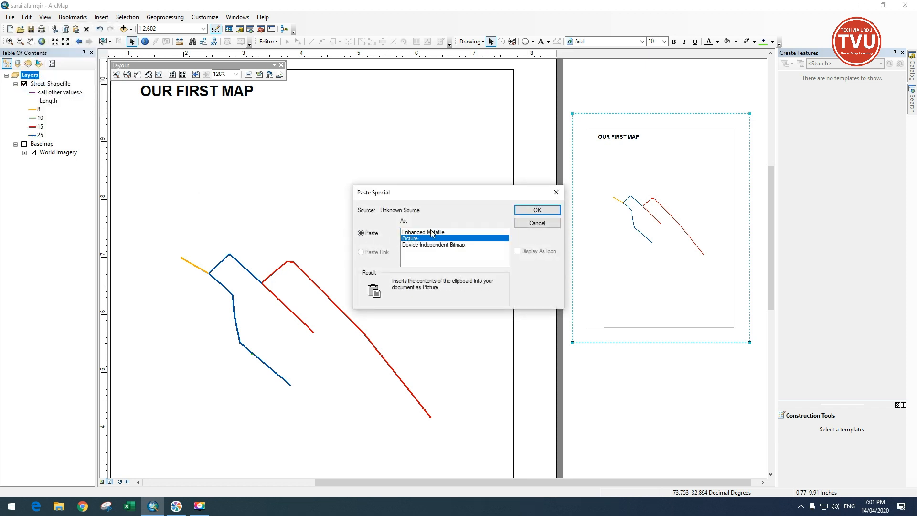
pyautogui.click(535, 210)
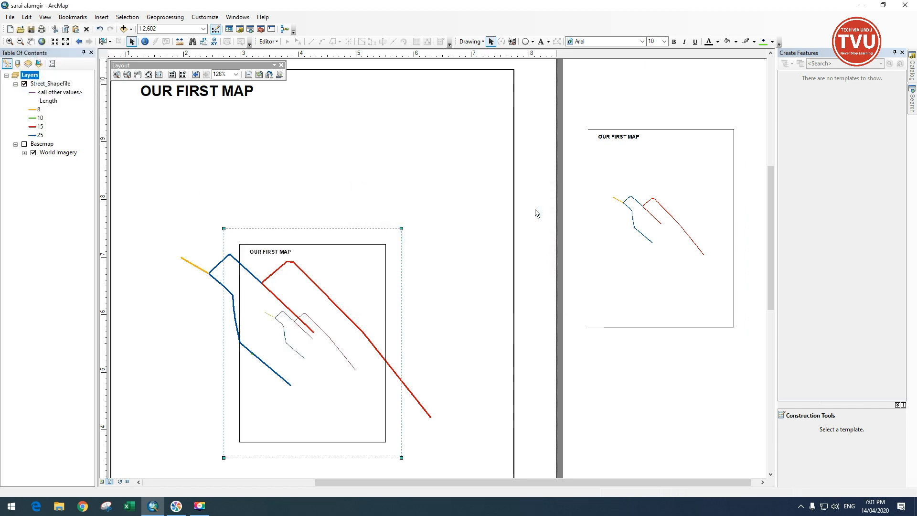
pyautogui.moveTo(389, 297); pyautogui.dragTo(538, 178)
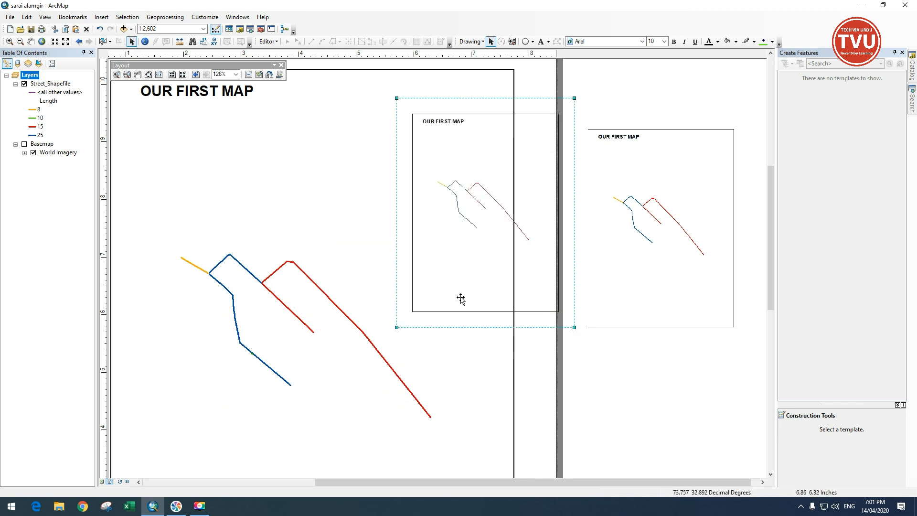
pyautogui.moveTo(472, 291); pyautogui.dragTo(499, 289)
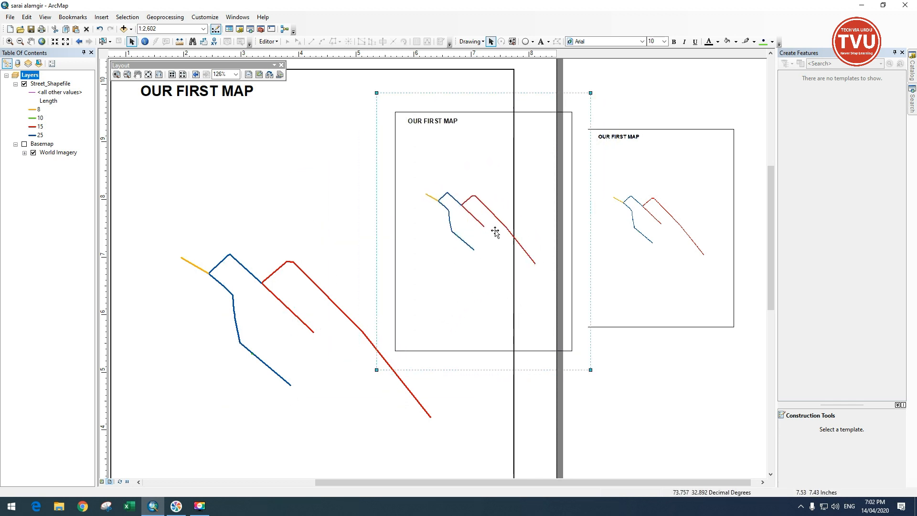
# Step: Select both pasted map copies, the picture and the bitmap, and delete them from the layout
pyautogui.click(705, 188)
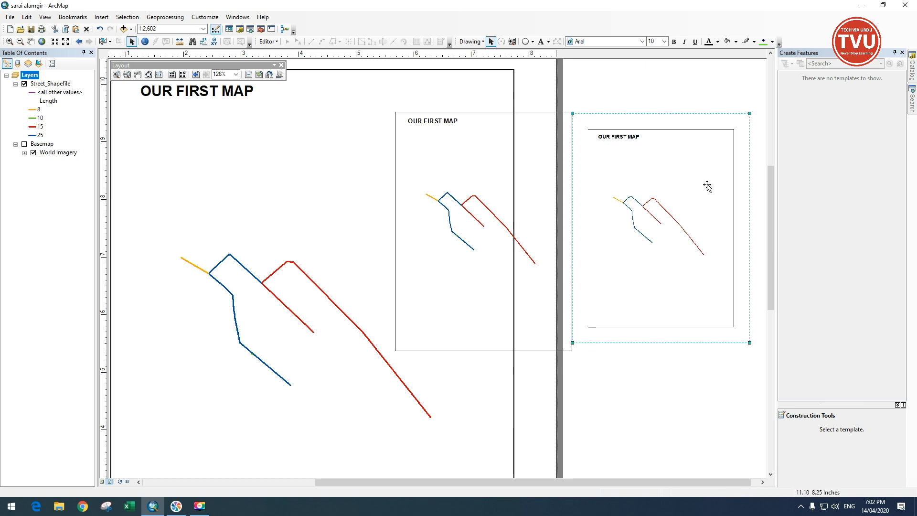
pyautogui.click(469, 192)
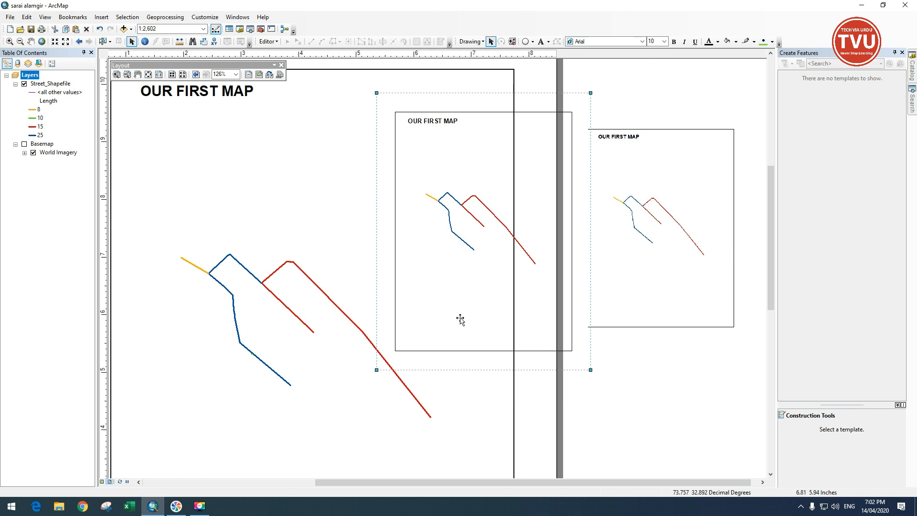
pyautogui.moveTo(360, 77); pyautogui.dragTo(748, 394)
pyautogui.keyDown('shift'); pyautogui.click(664, 297); pyautogui.keyUp('shift')
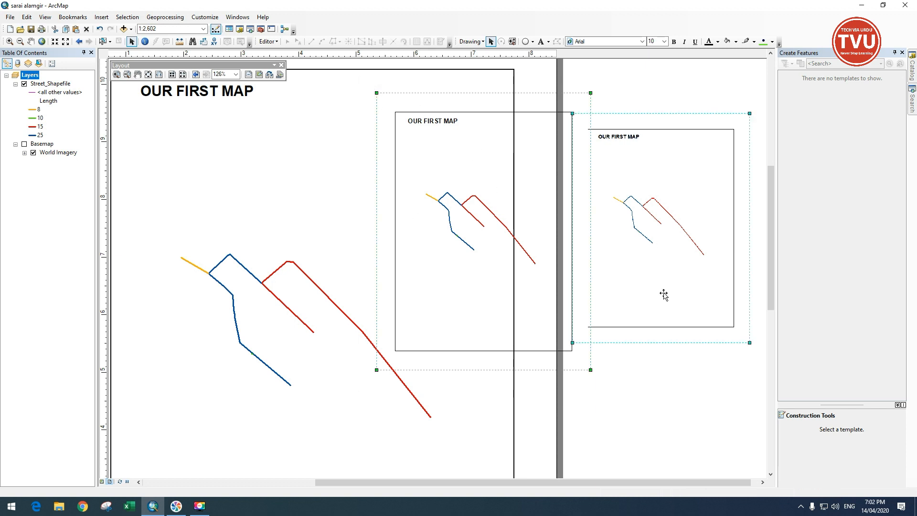
pyautogui.click(27, 19)
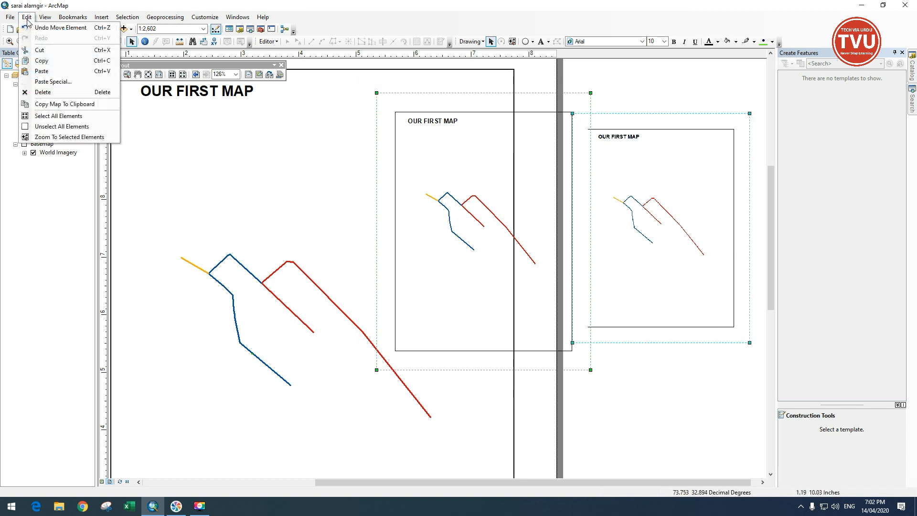
pyautogui.click(42, 93)
# Step: Select all elements in the layout with the whole page in view
pyautogui.scroll(3, 210, 332)
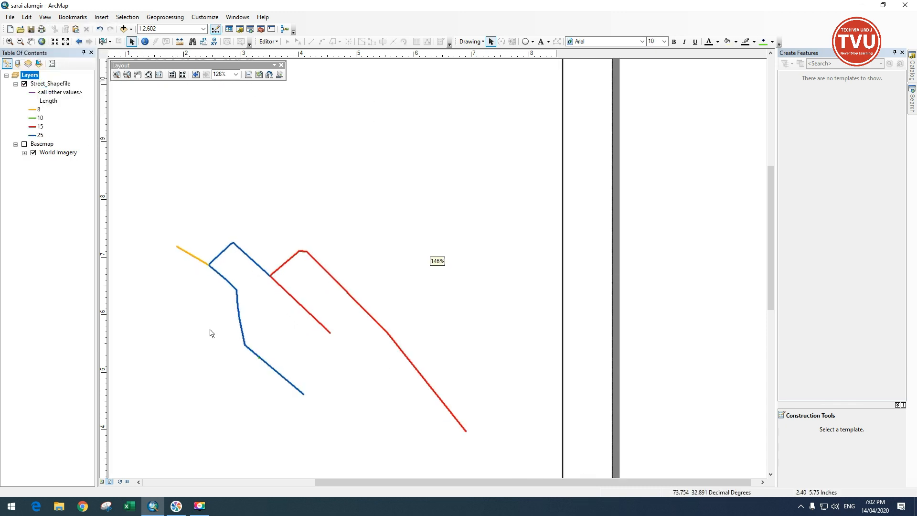
pyautogui.moveTo(213, 333); pyautogui.dragTo(323, 298)
pyautogui.scroll(1, 324, 297)
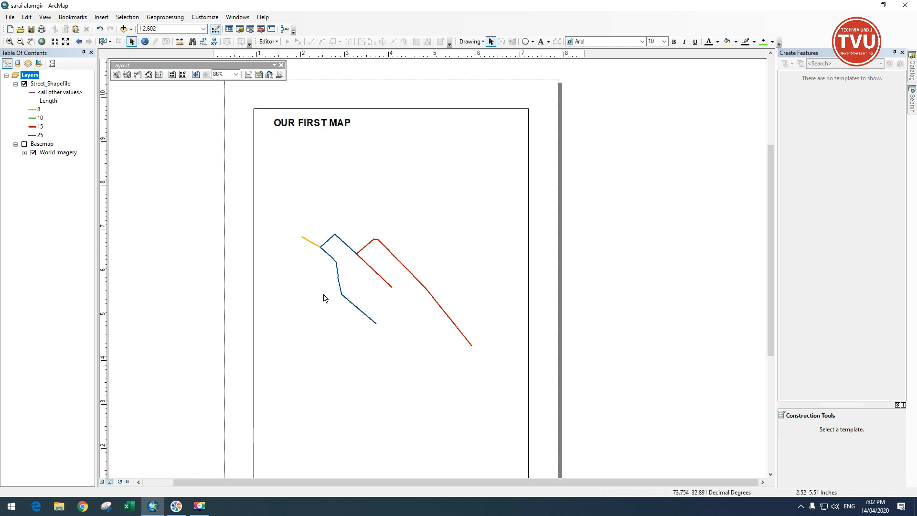
pyautogui.moveTo(327, 319); pyautogui.dragTo(350, 283)
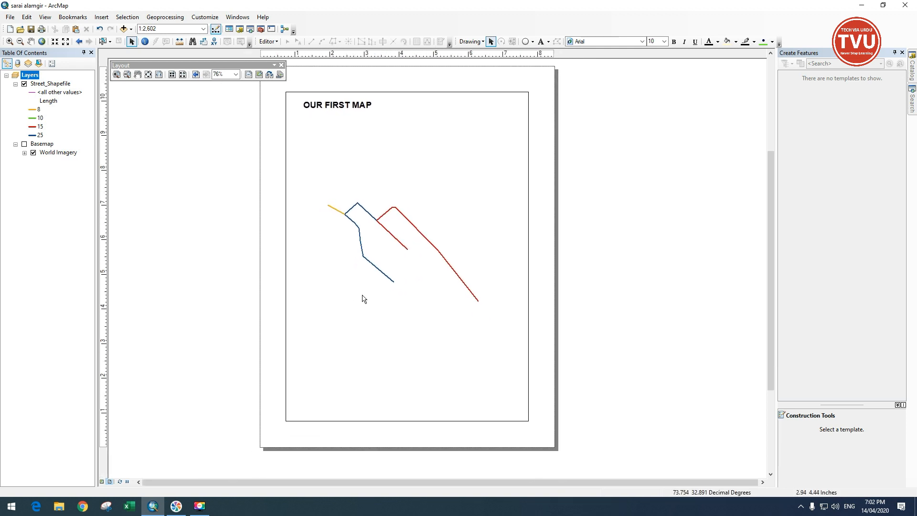
pyautogui.moveTo(361, 241); pyautogui.dragTo(365, 245)
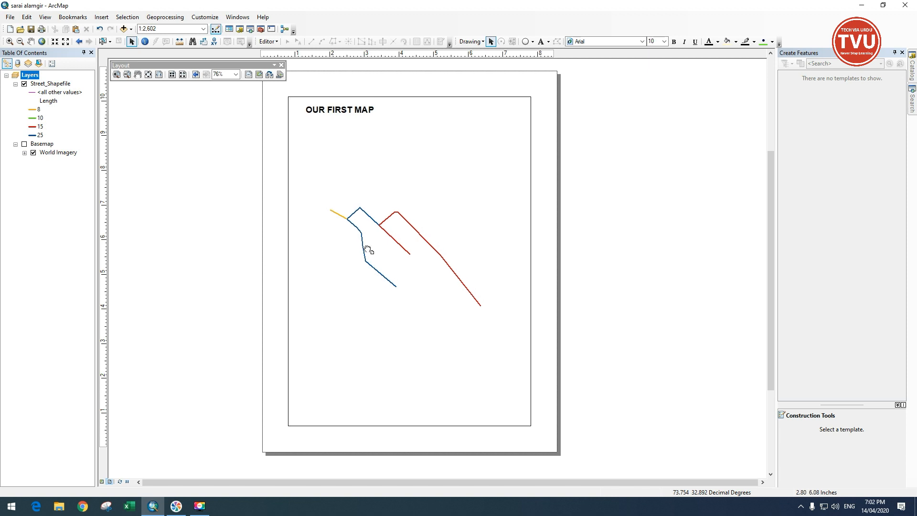
pyautogui.click(27, 18)
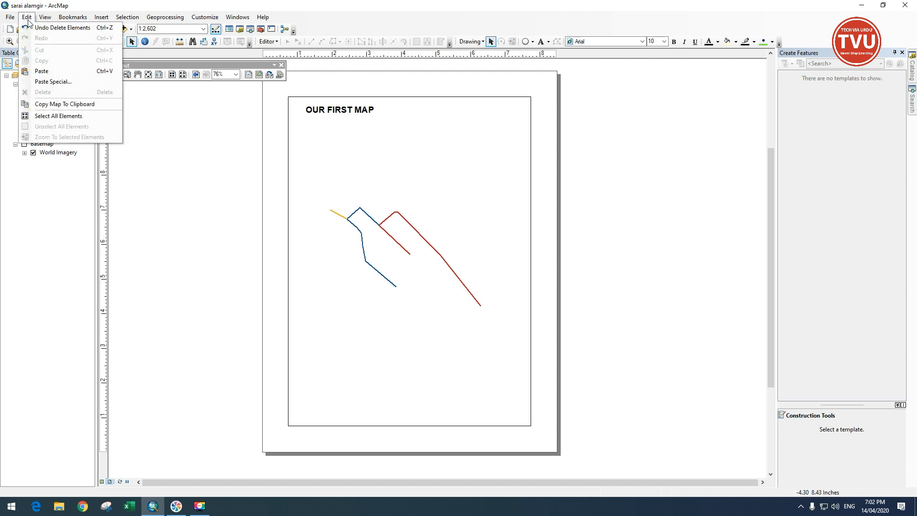
pyautogui.click(48, 117)
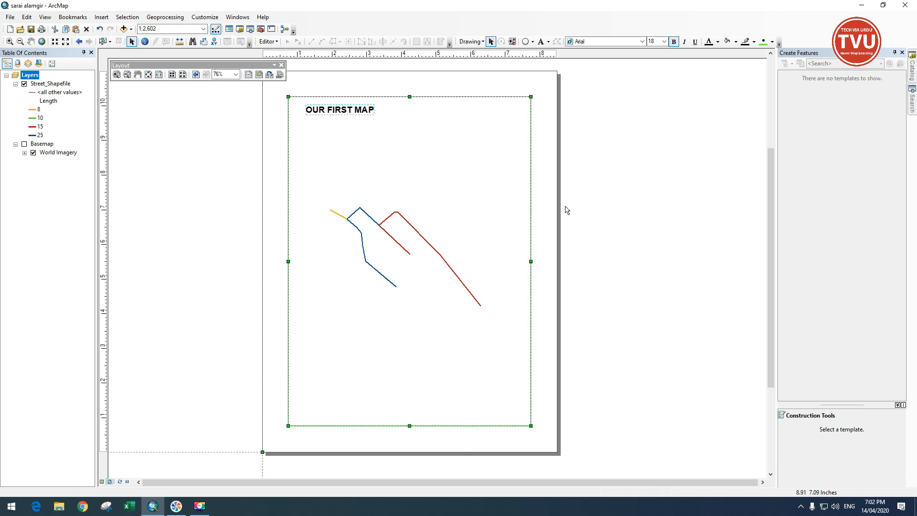
# Step: Unselect all layout elements and select them all again
pyautogui.click(27, 18)
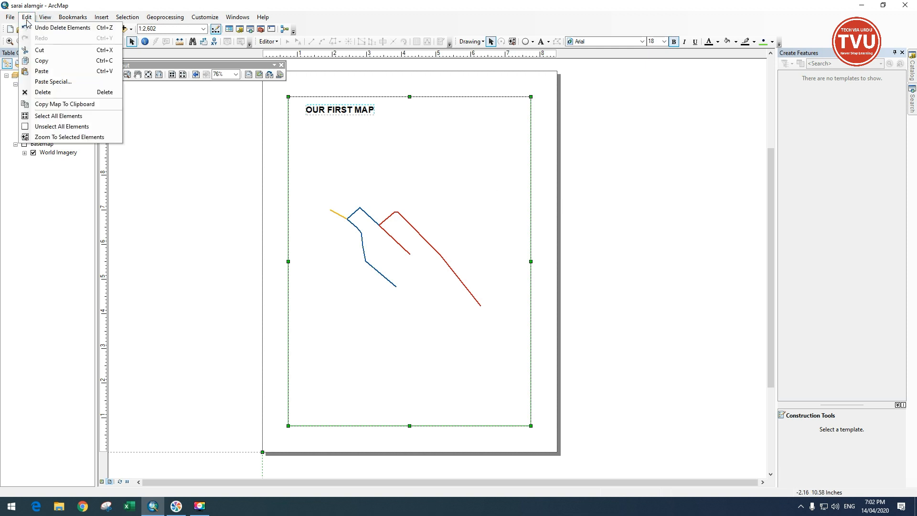
pyautogui.click(50, 127)
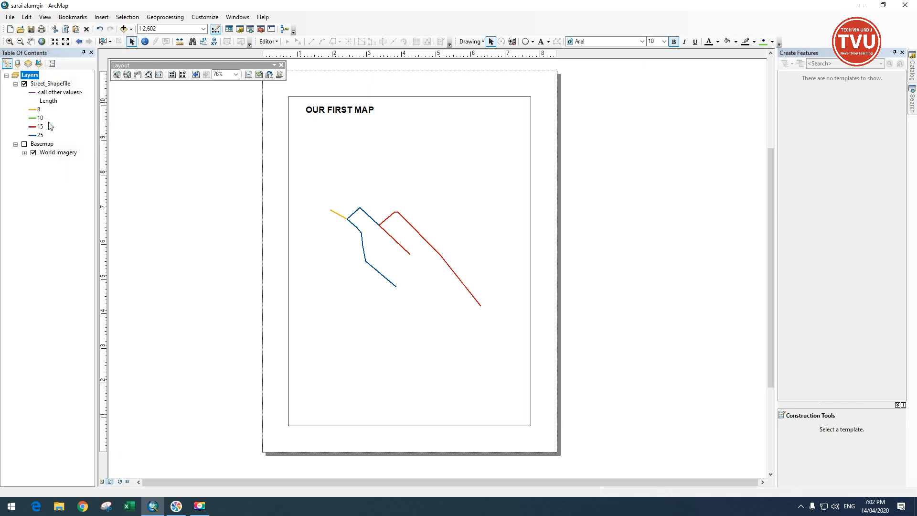
pyautogui.click(27, 18)
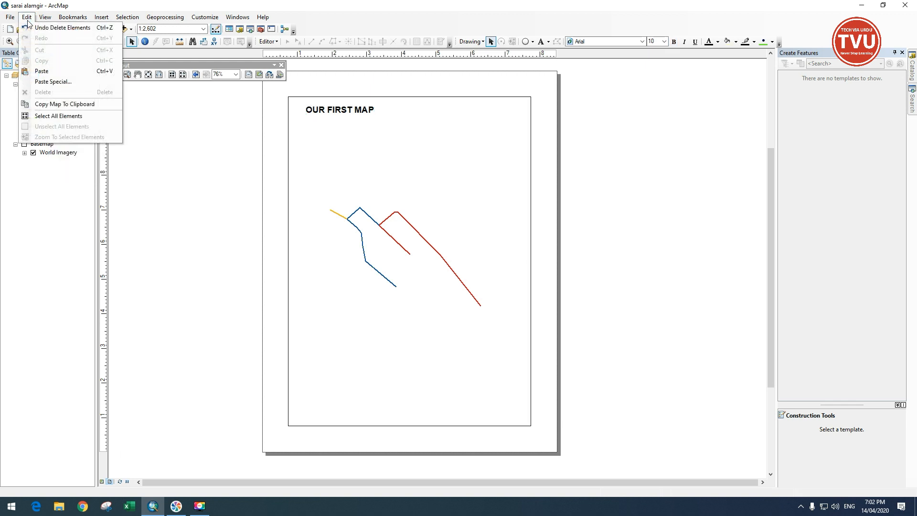
pyautogui.click(57, 116)
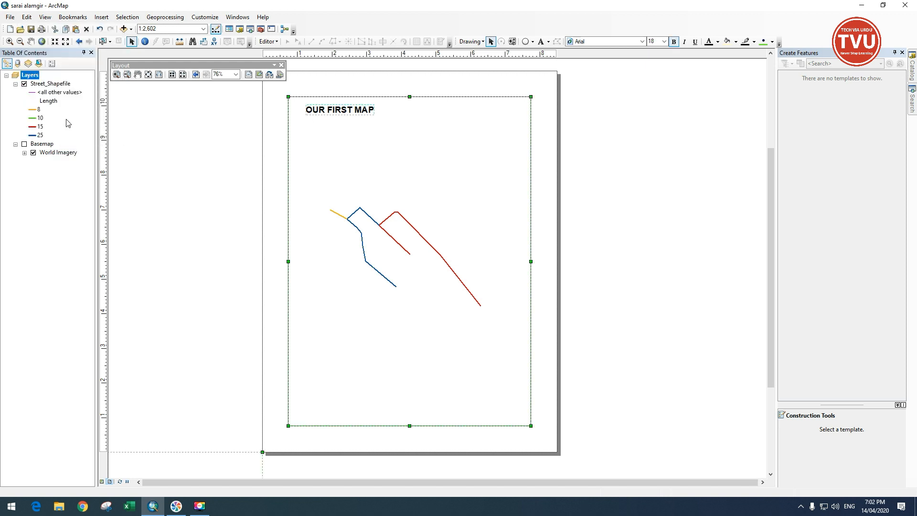
# Step: With the layout page panned out of sight, select all elements and zoom to the selected elements
pyautogui.moveTo(712, 264); pyautogui.dragTo(211, 273)
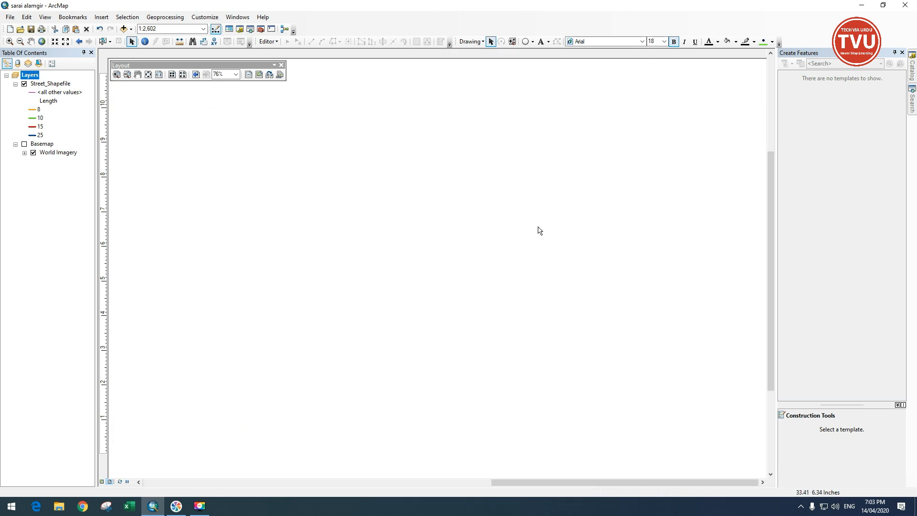
pyautogui.moveTo(654, 230); pyautogui.dragTo(532, 231)
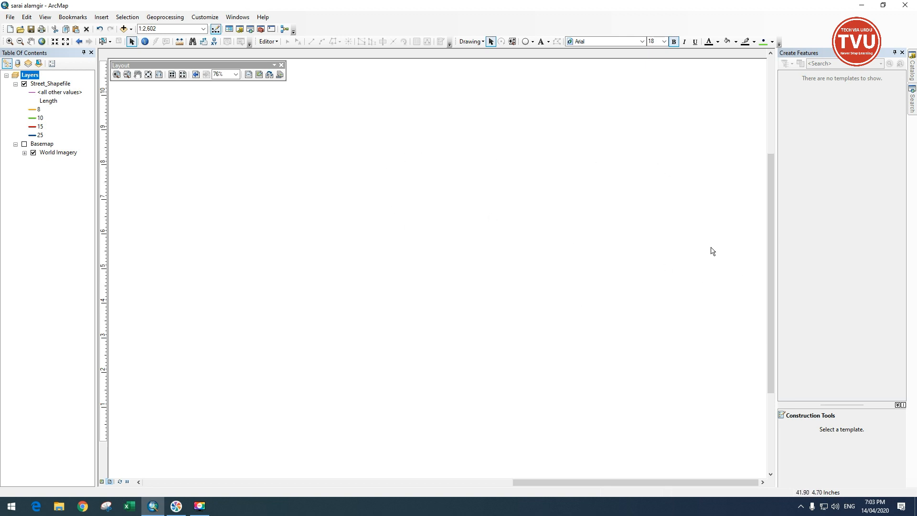
pyautogui.moveTo(471, 285); pyautogui.dragTo(597, 174)
pyautogui.moveTo(382, 350); pyautogui.dragTo(600, 171)
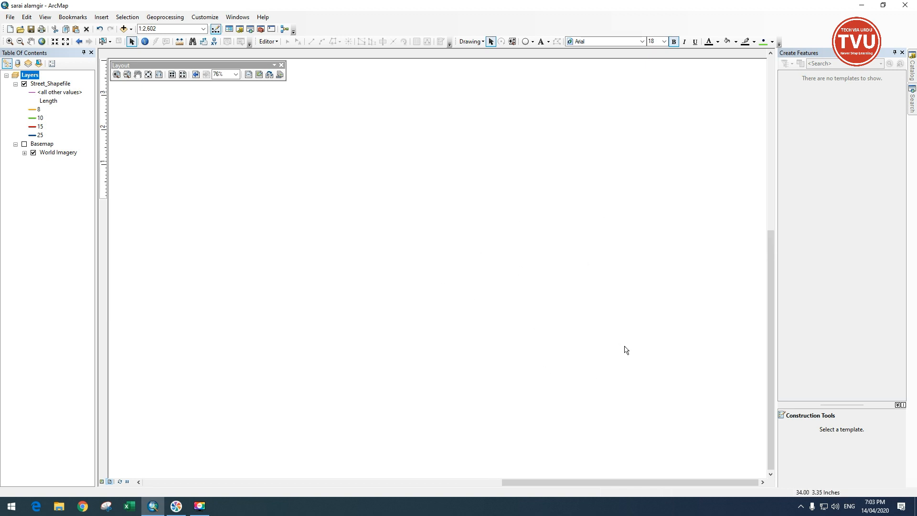
pyautogui.moveTo(478, 196); pyautogui.dragTo(649, 296)
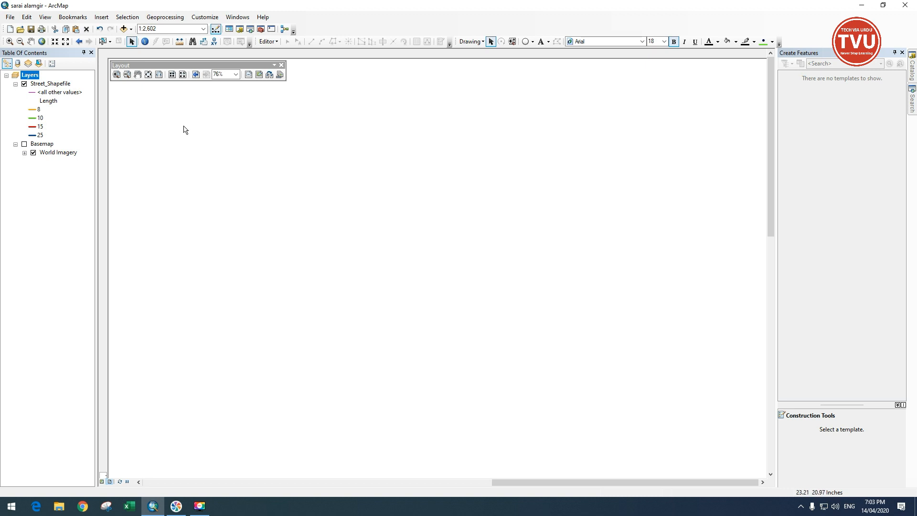
pyautogui.click(27, 17)
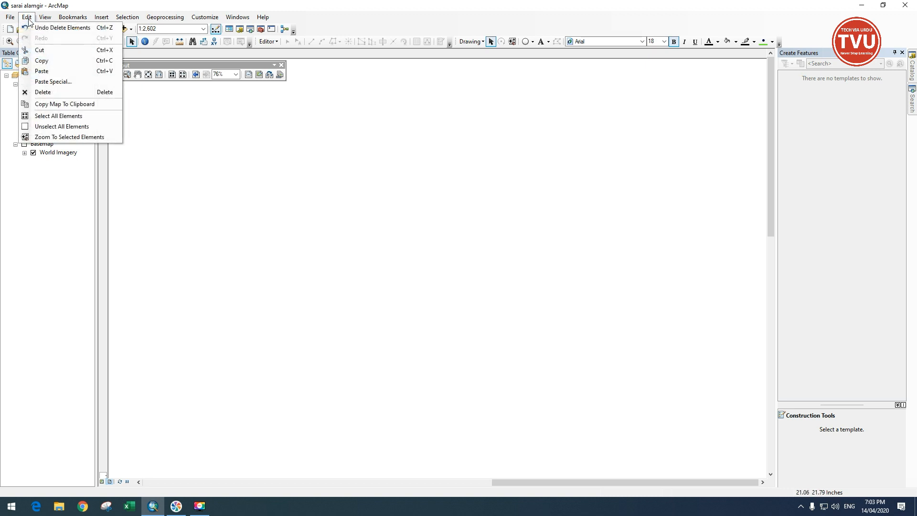
pyautogui.click(54, 119)
pyautogui.click(27, 18)
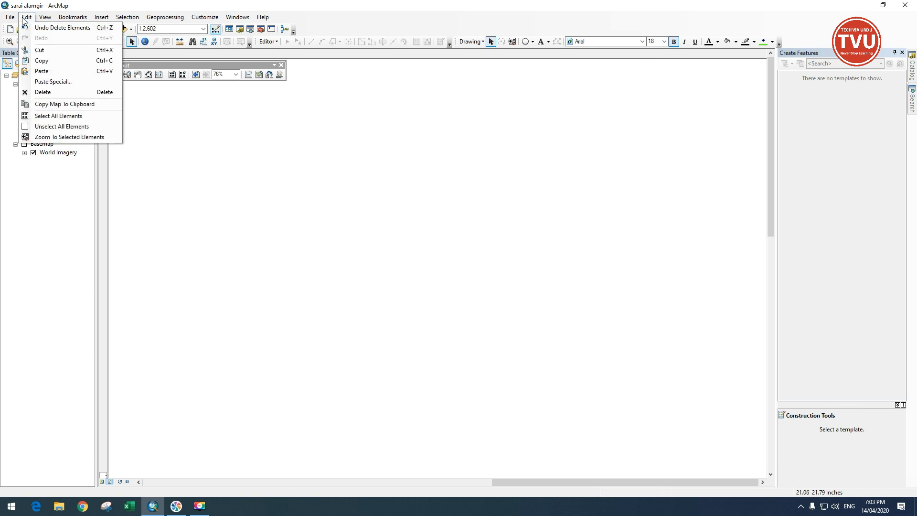
pyautogui.click(48, 137)
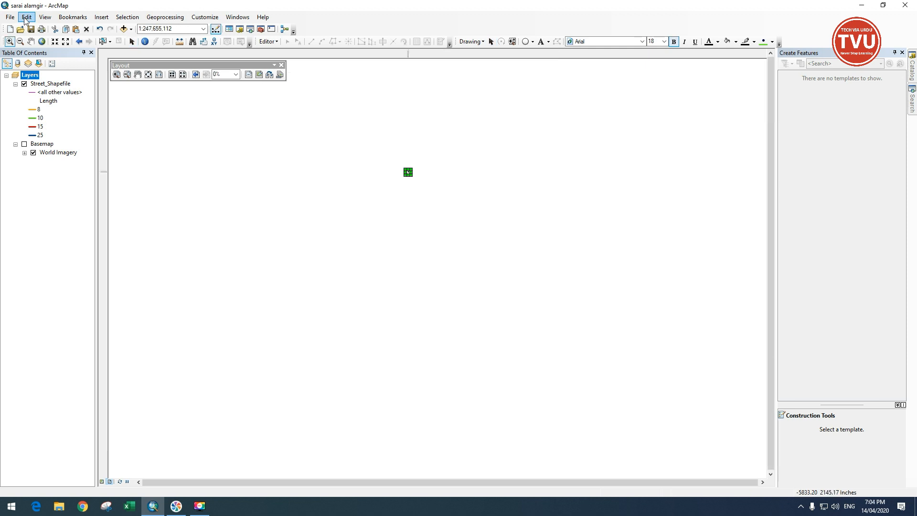
pyautogui.click(27, 17)
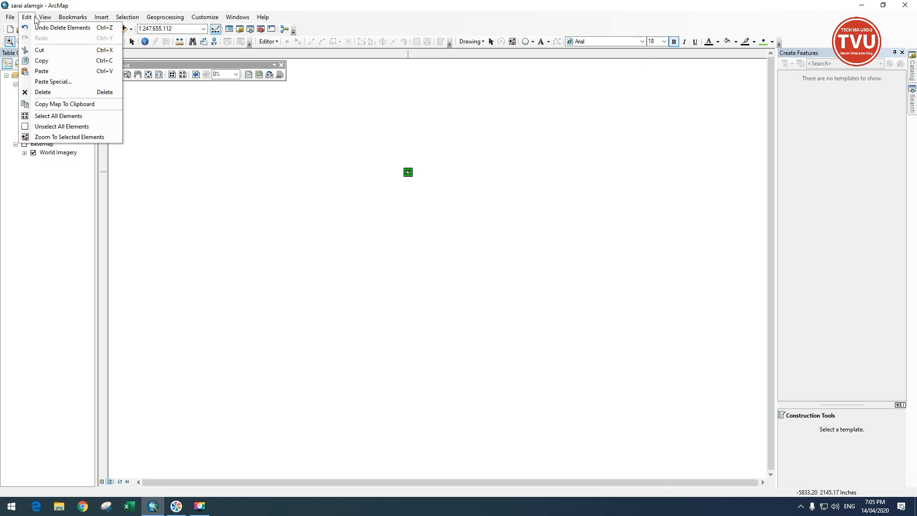
pyautogui.moveTo(37, 18)
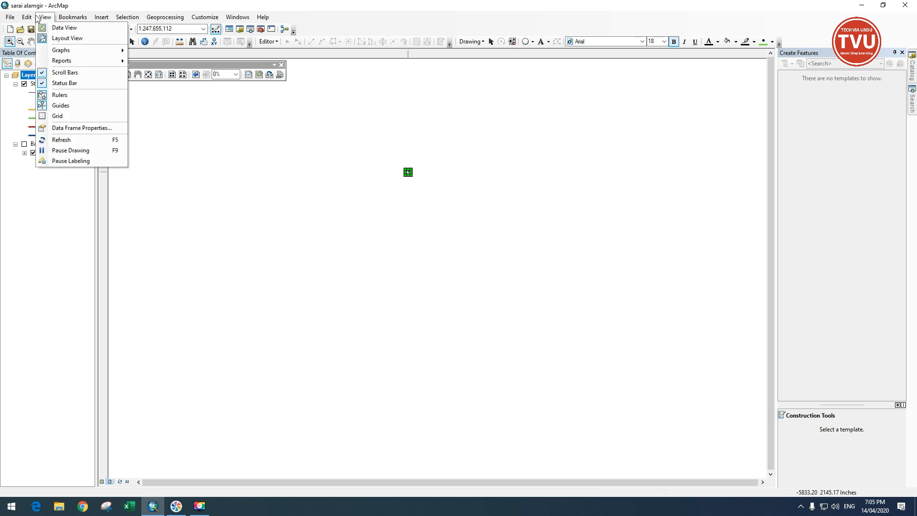